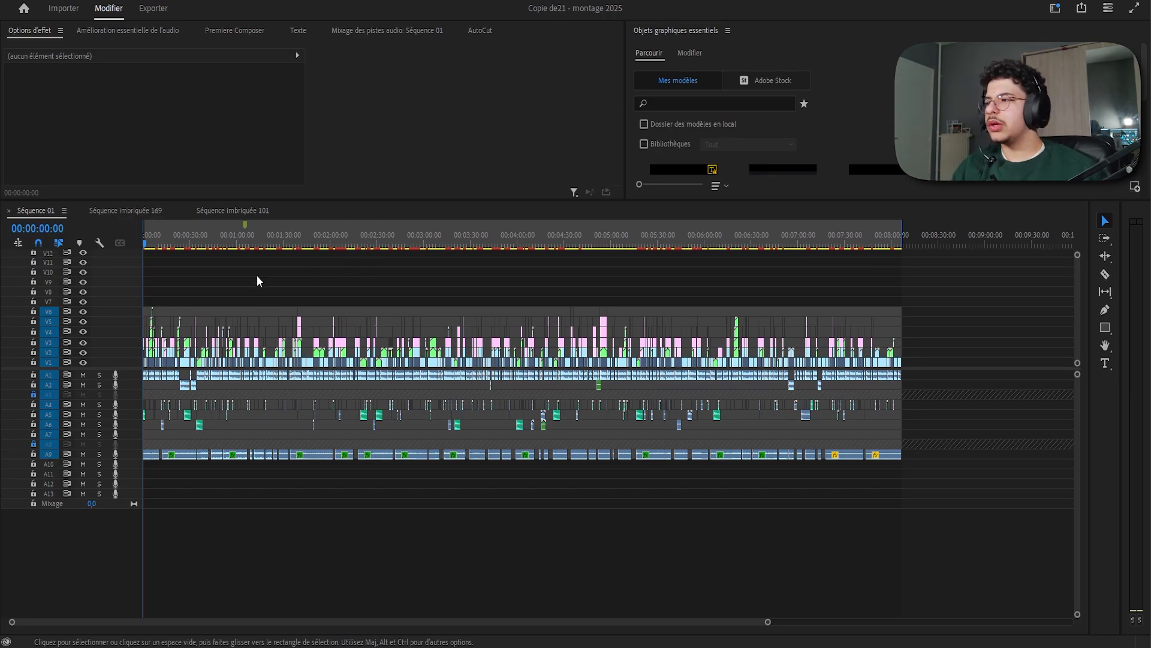
Clear the in and out points of Séquence 01 and move the playhead to 00:01:25:05.
left_click_drag(151, 238, 237, 237)
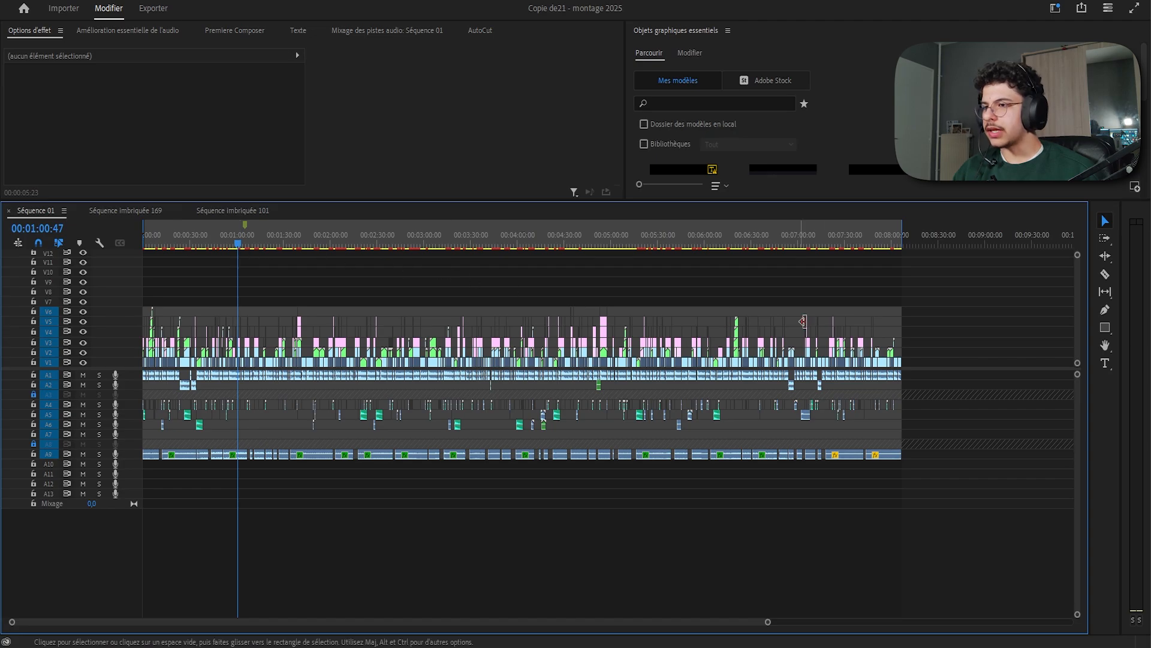
key("equal")
right_click(236, 245)
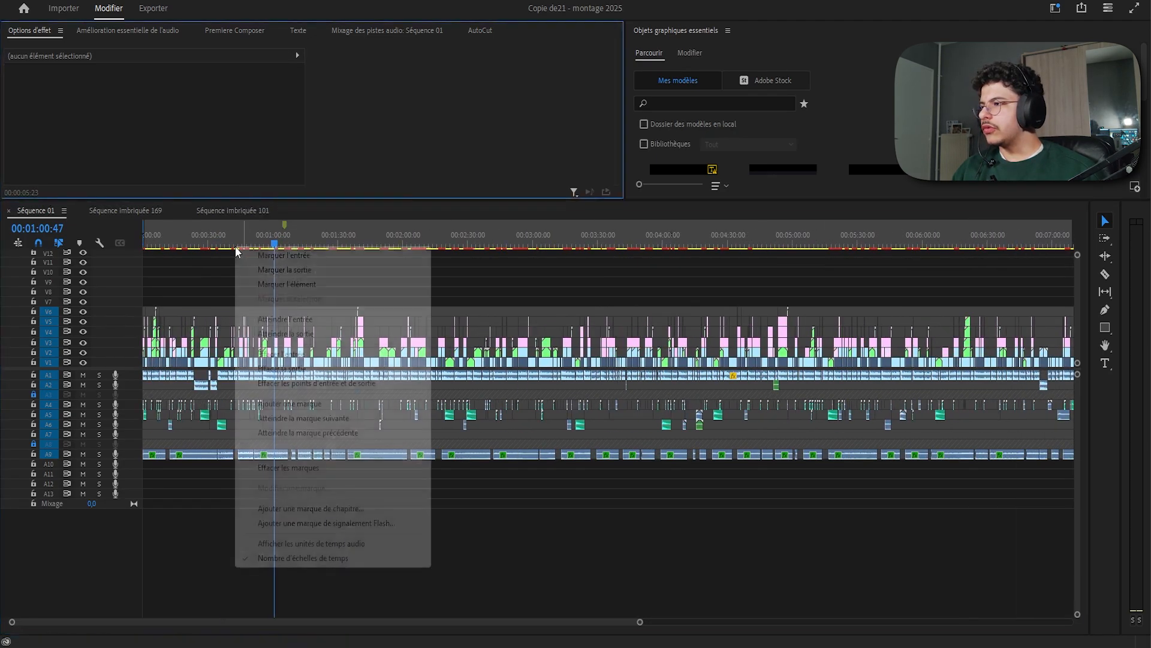
left_click(316, 383)
key("minus")
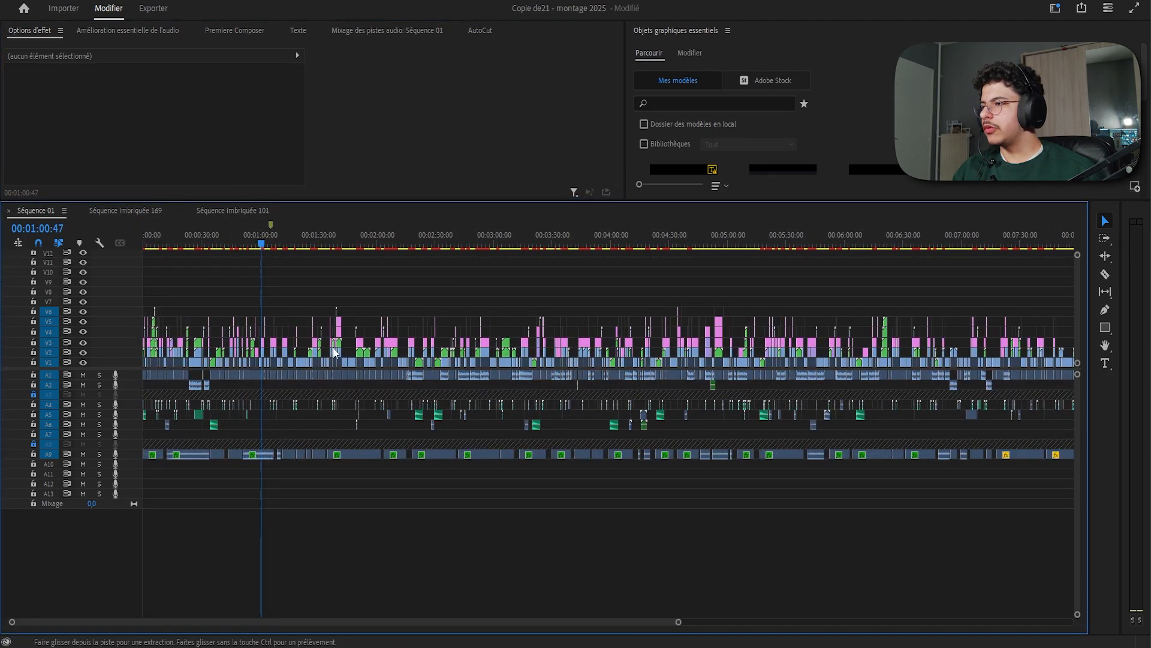
key("minus")
left_click(277, 236)
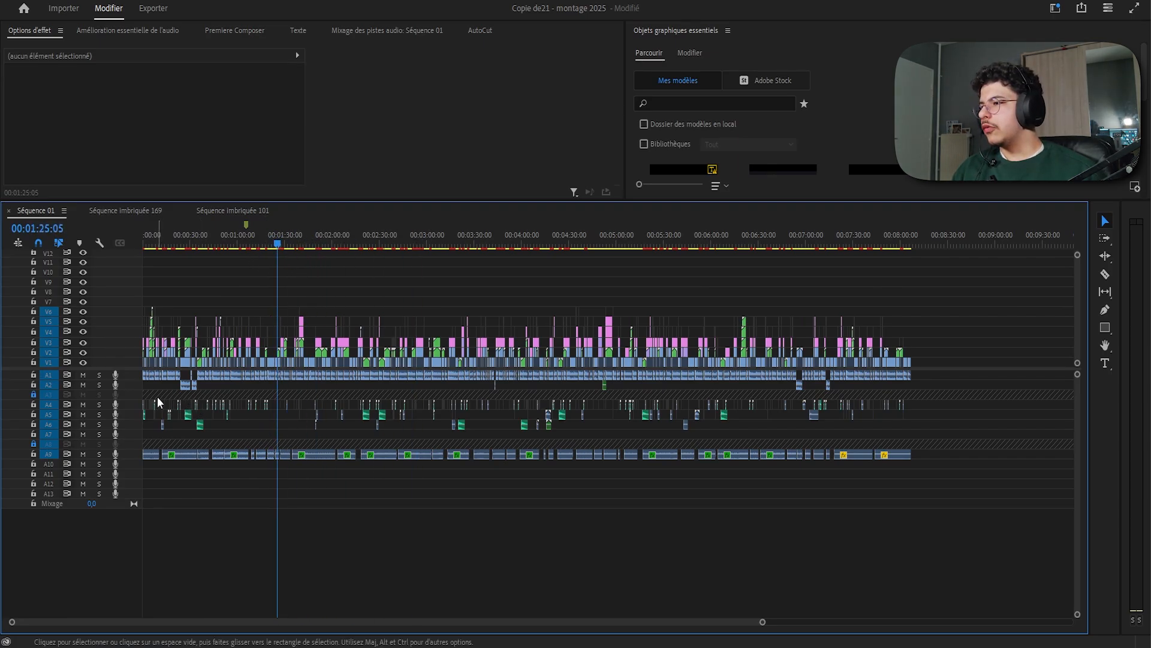
Select the clips across the video tracks over the whole sequence to review the picture edit.
scroll(171, 398, "up", 3, "alt")
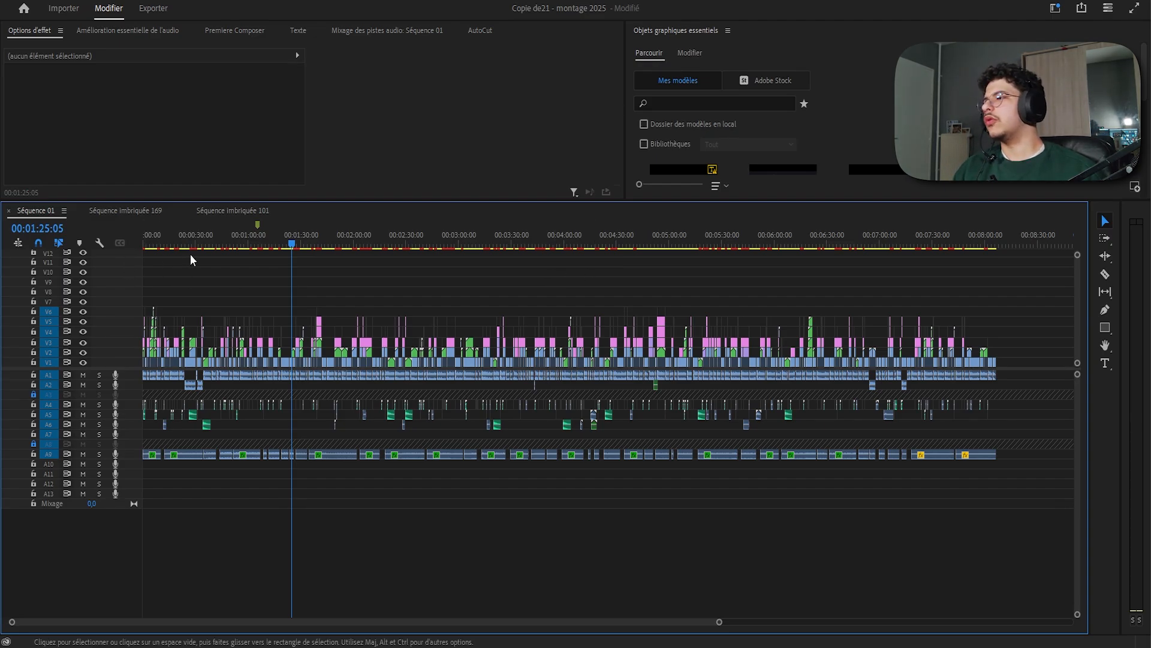
left_click_drag(1038, 268, 142, 370)
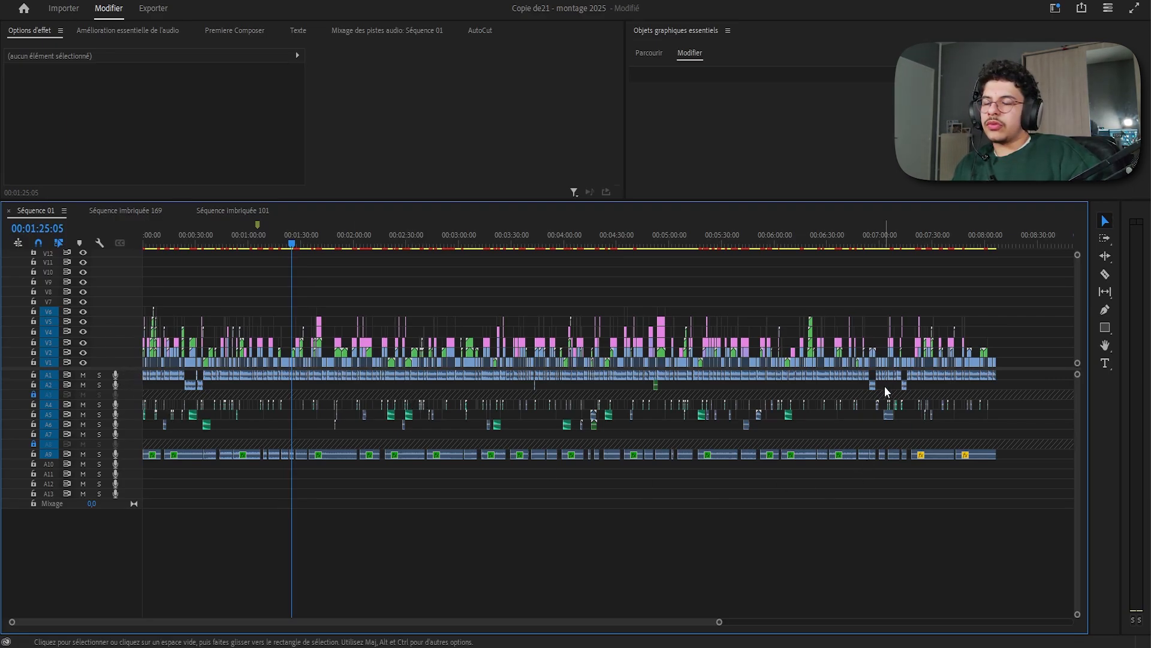
Move the playhead to 00:00:30:26 and examine the audio clips on tracks A1 and A2 around it, up close and in overview.
left_click(200, 244)
key("=")
key("=")
key("=")
key("=")
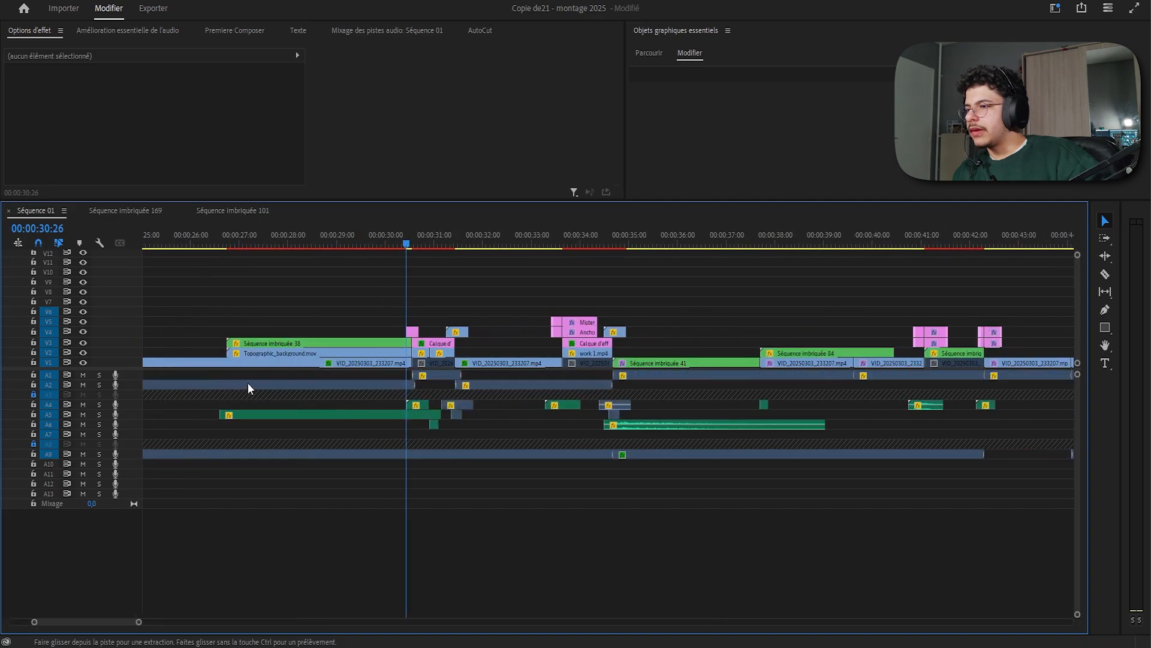
key("=")
key("=")
key("=")
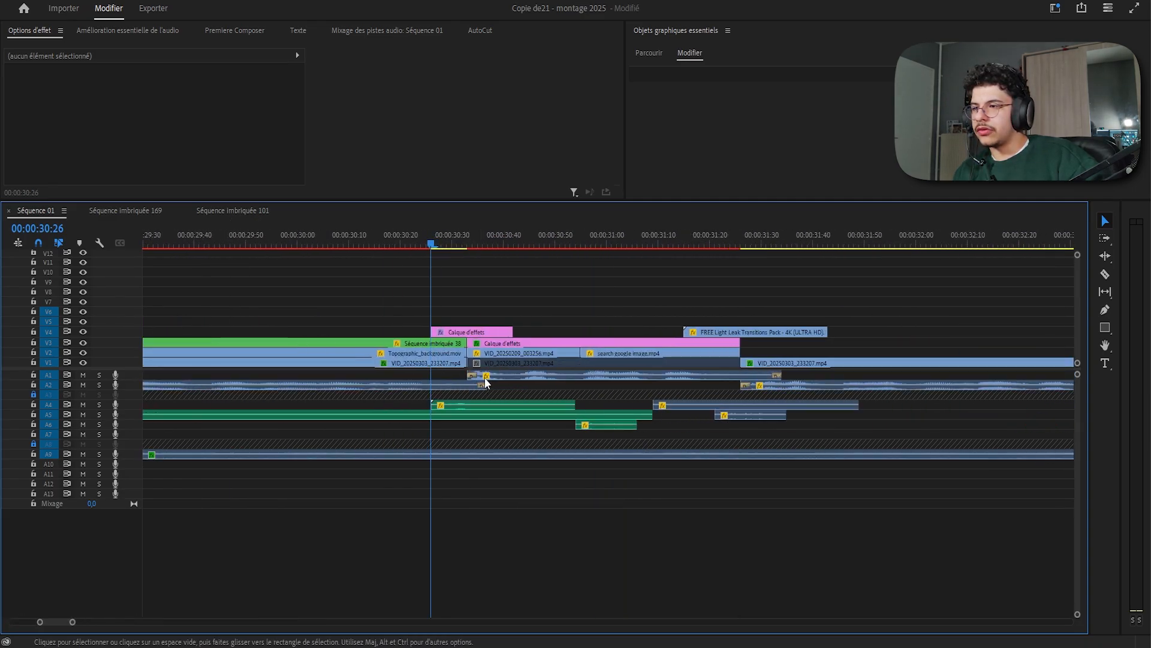
key("-")
key("-")
key("-")
key("-")
key("-")
key("-")
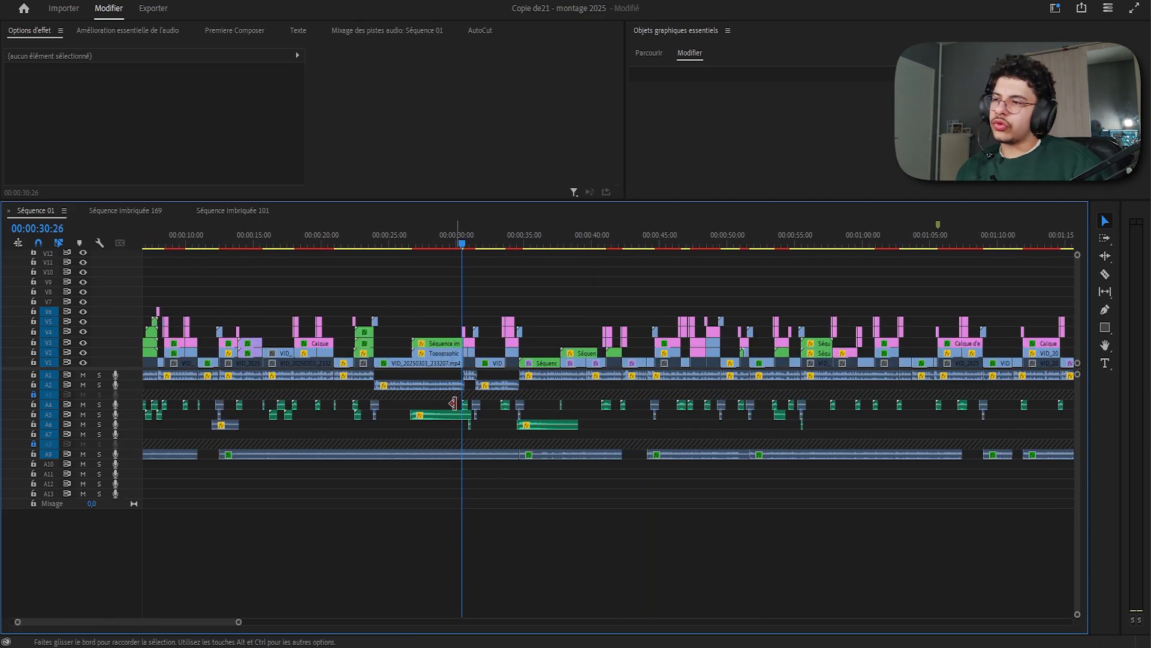
key("-")
key("-")
key("-")
key("-")
key("-")
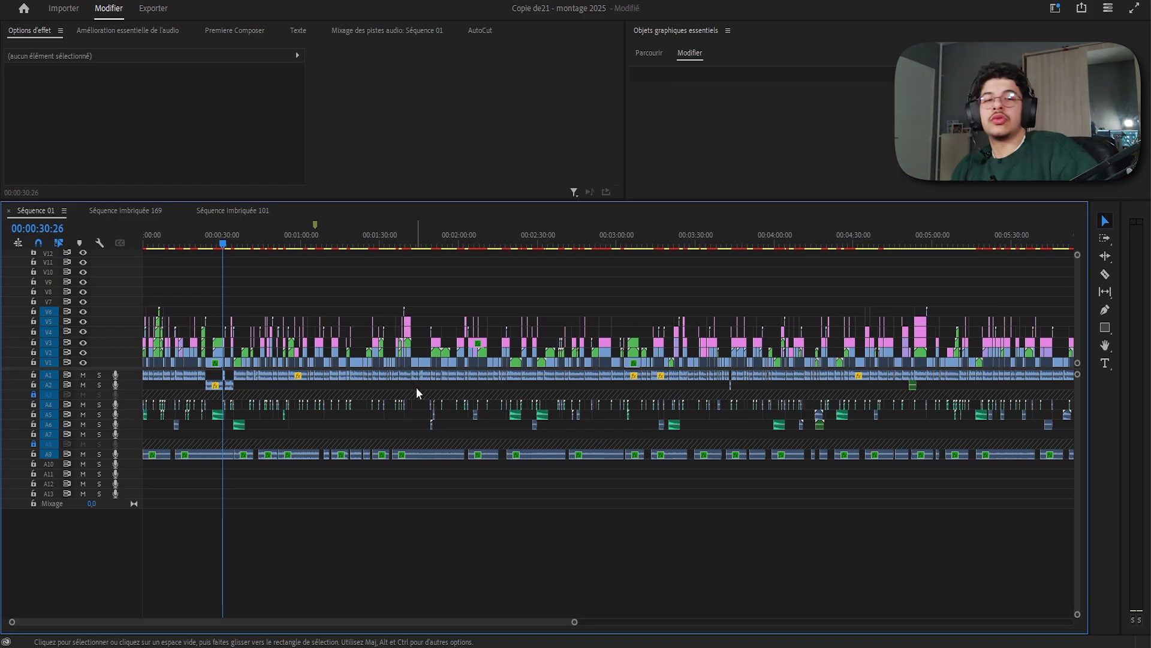
key("-")
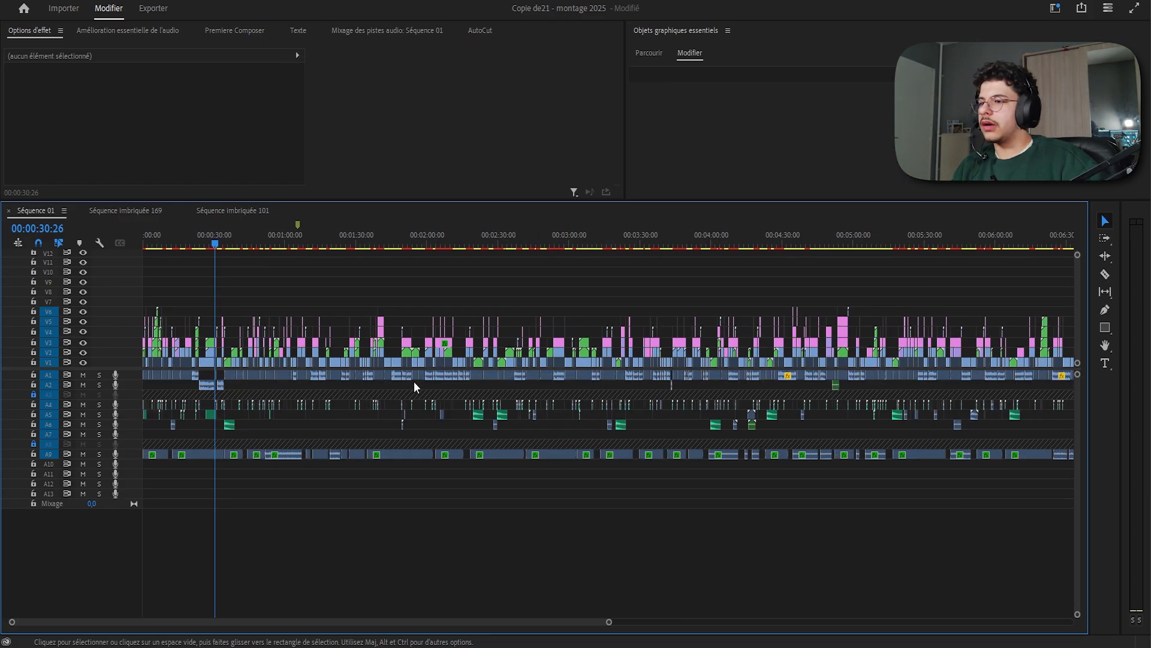
key("-")
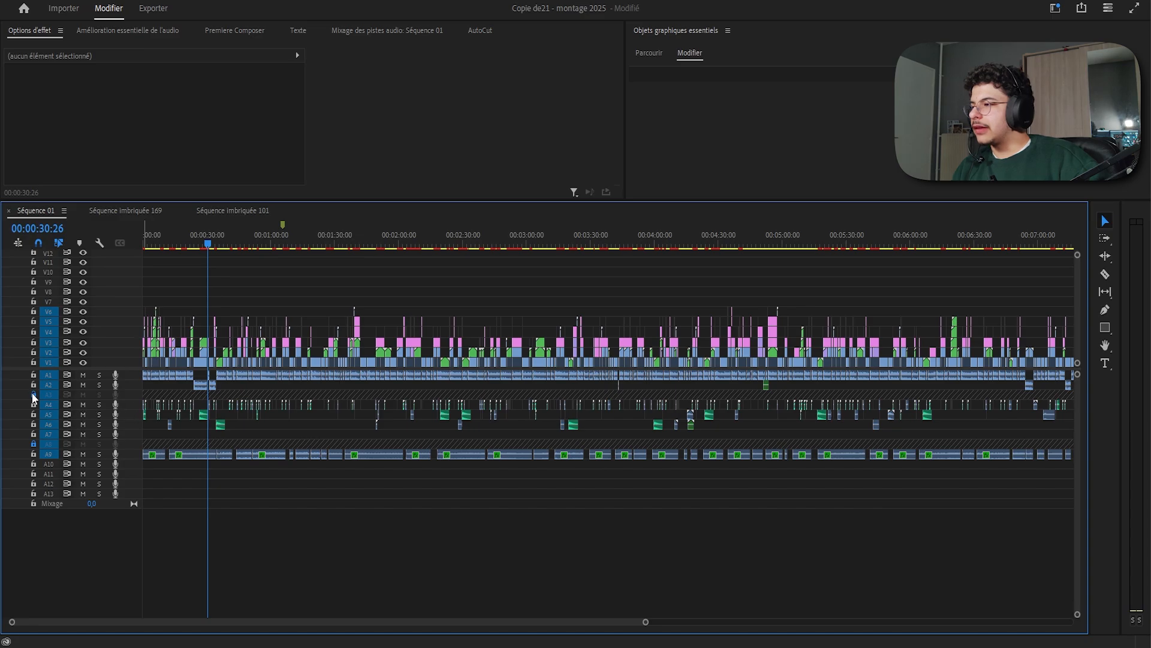
Inspect the light leak transition's audio clip on track A4 just before 00:00:25:00.
left_click(33, 395)
key("=")
key("=")
key("=")
key("=")
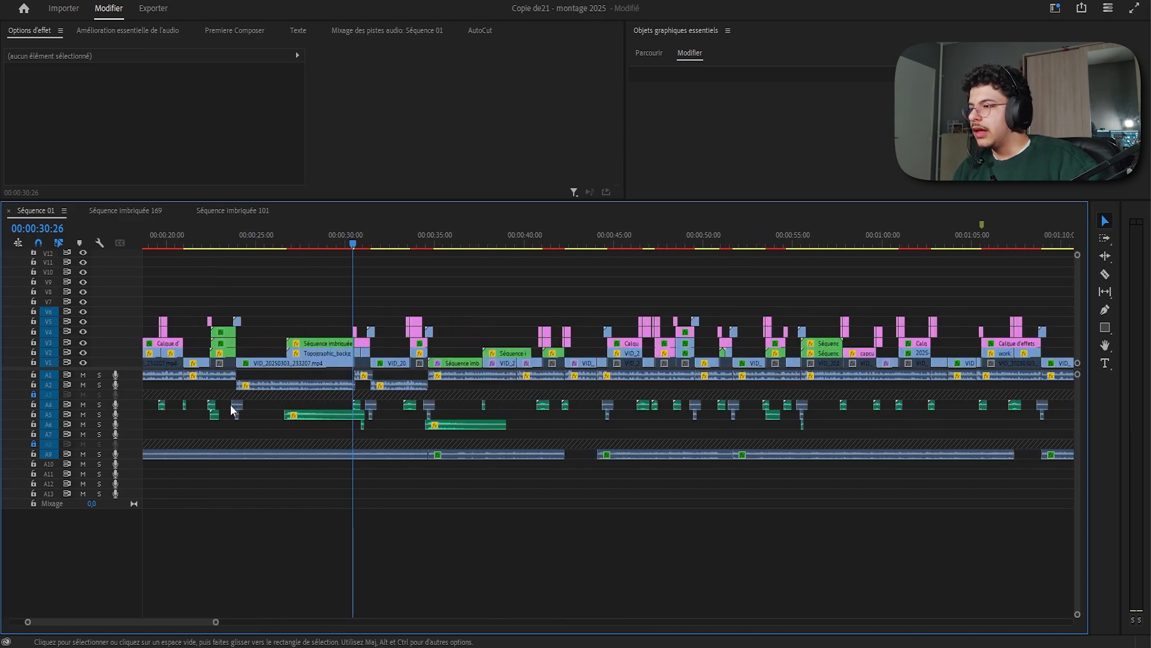
left_click_drag(235, 407, 240, 405)
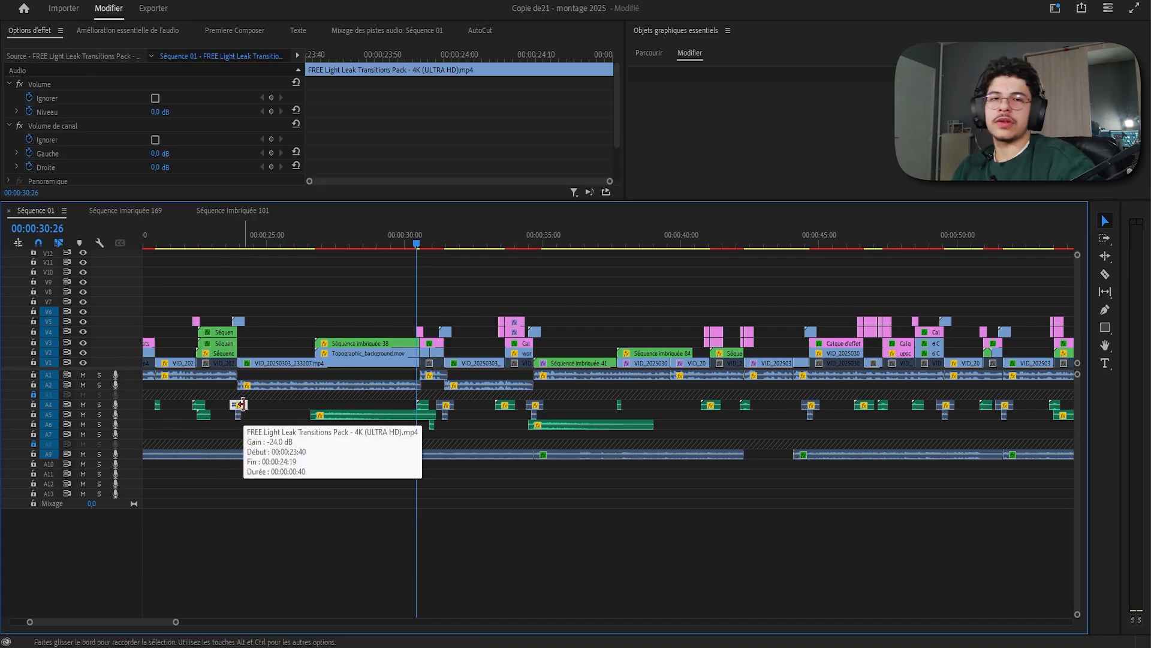
left_click_drag(240, 404, 240, 415)
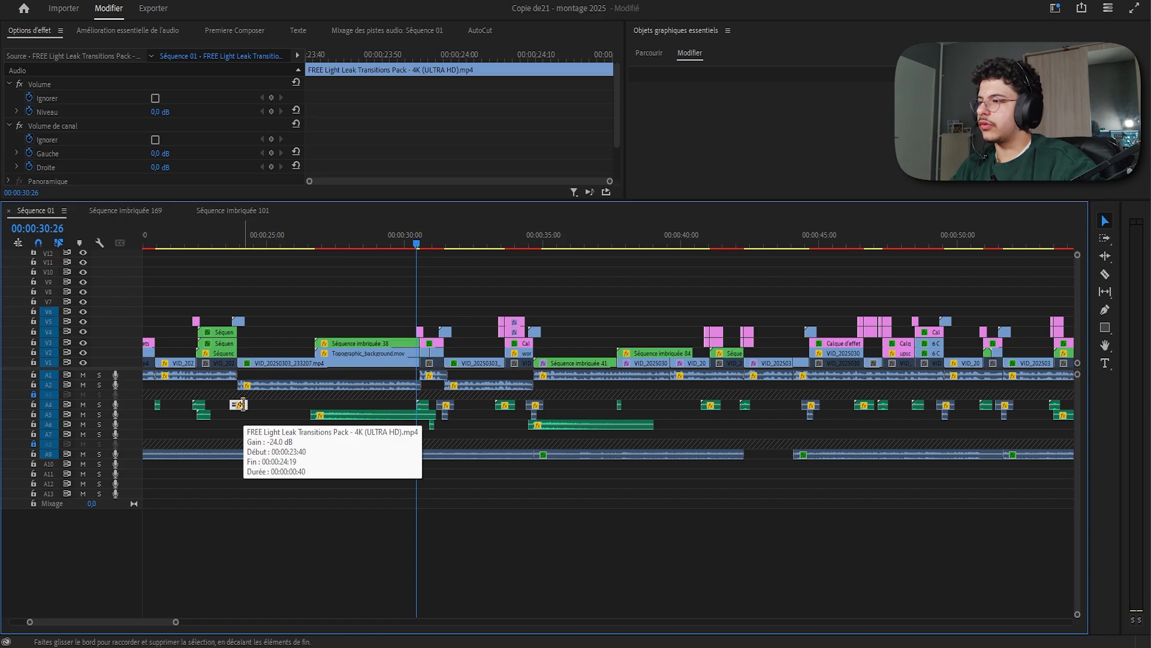
left_click(244, 410)
key("ctrl+z")
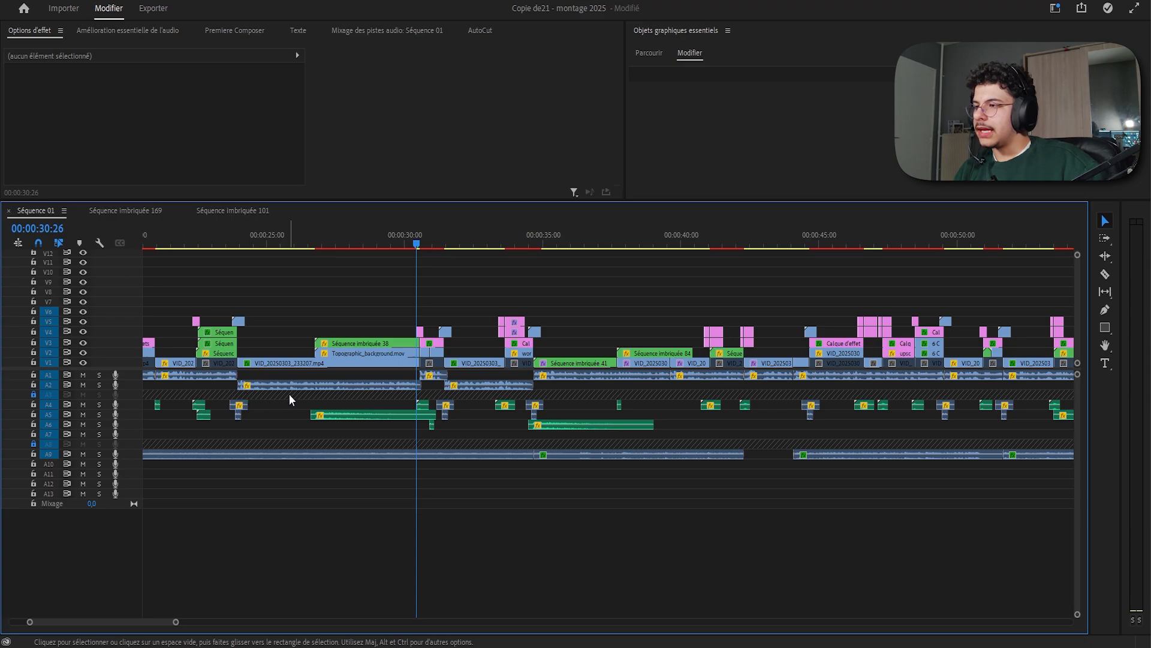
Select the opening clips on A1, and separately the opening sound effects on A4 to A6, to compare the audio groups.
scroll(289, 394, "down", 4)
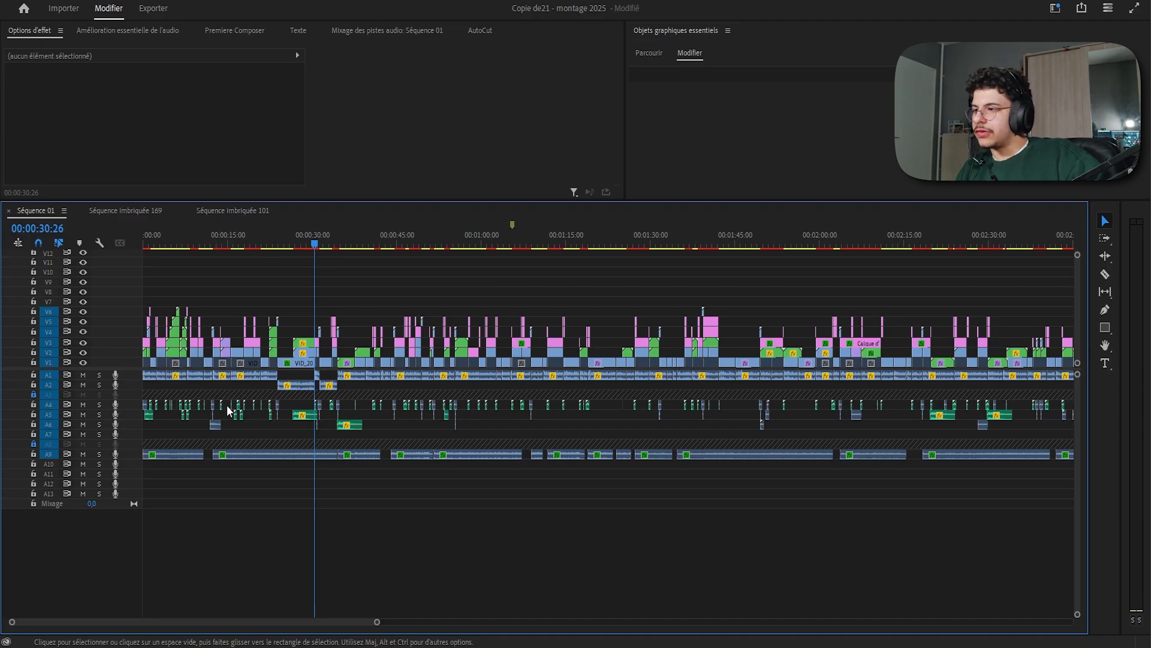
scroll(217, 447, "up", 2)
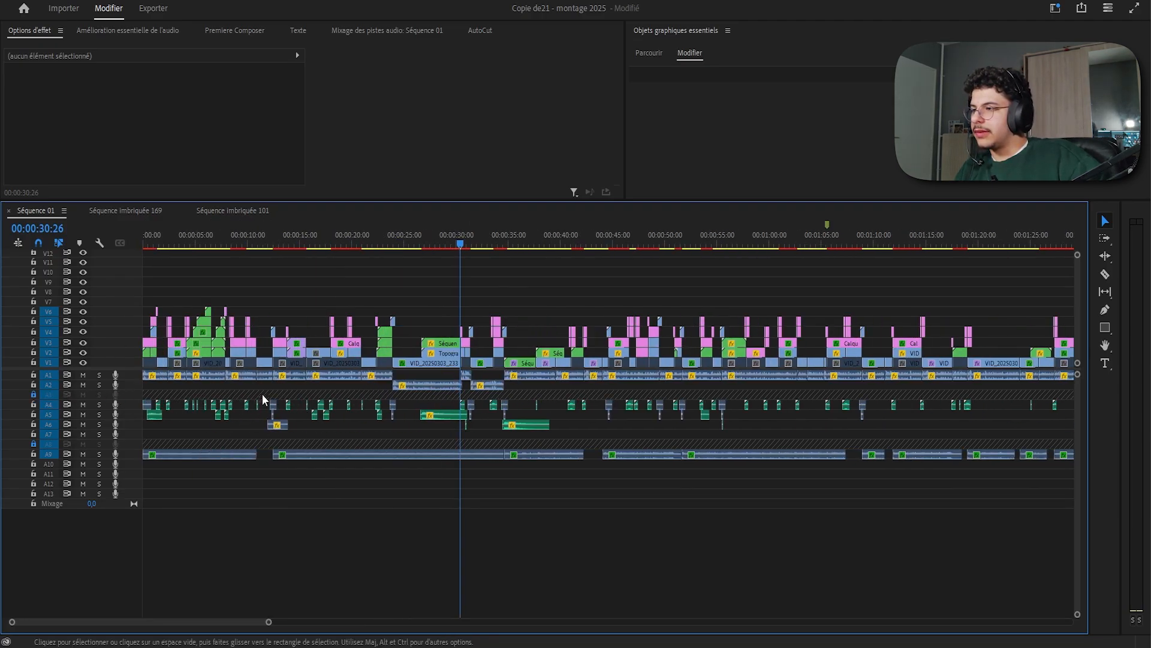
left_click_drag(157, 384, 386, 374)
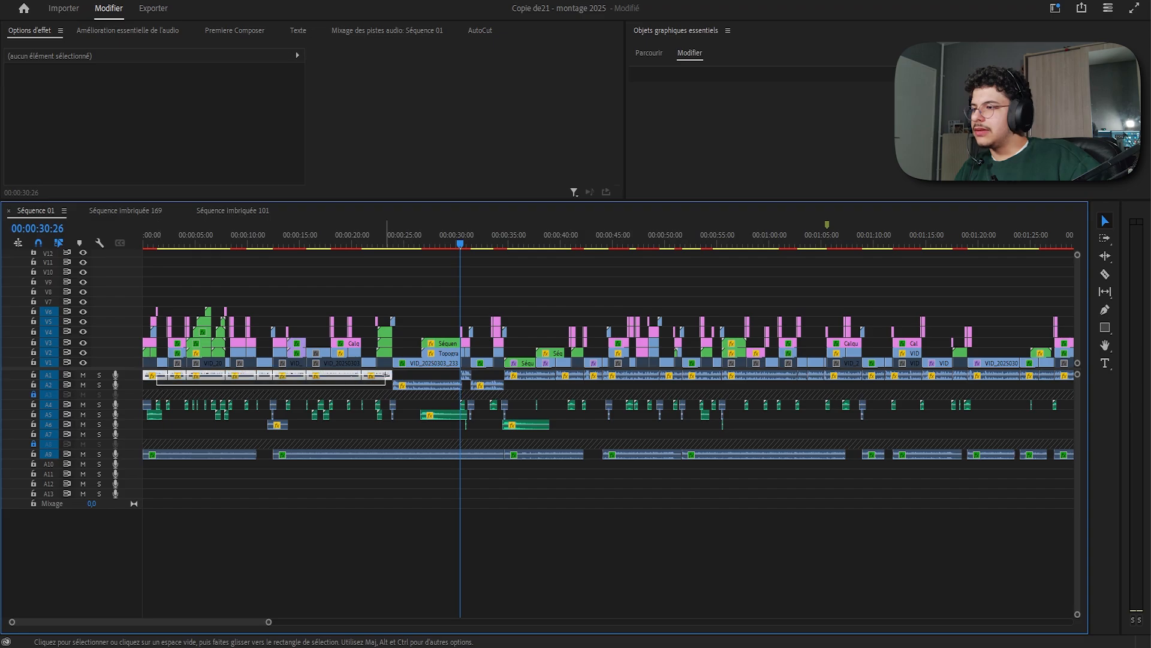
left_click(336, 387)
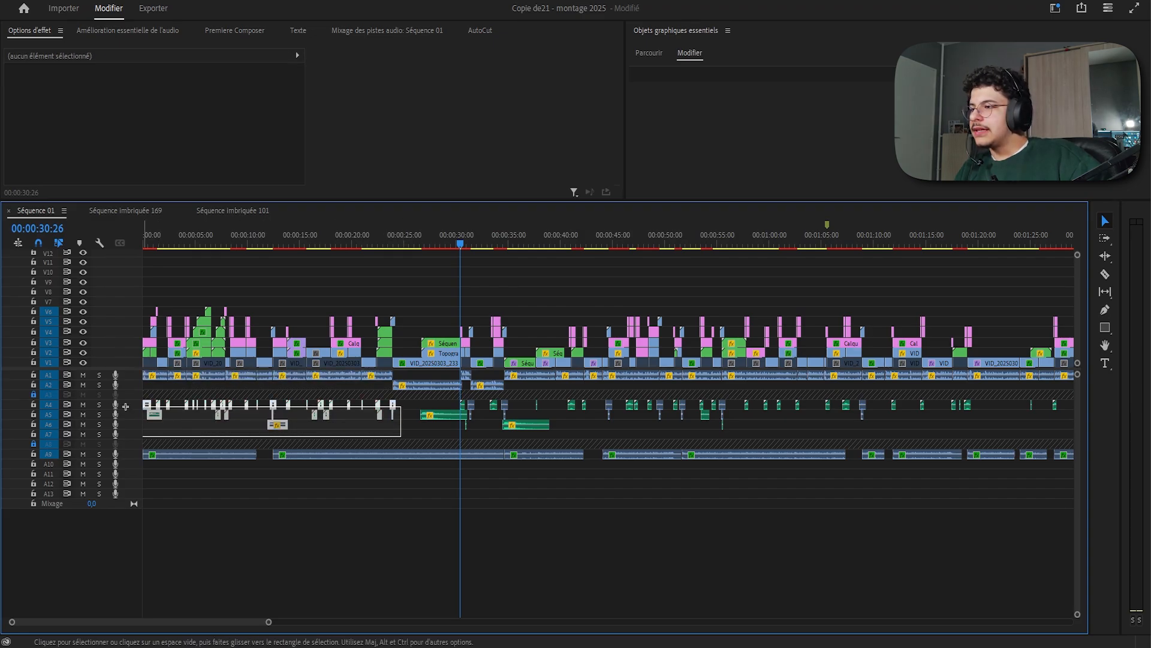
left_click(379, 427)
Review the sound effects on tracks A4 to A6 by selecting them across the entire sequence.
key("minus")
key("minus")
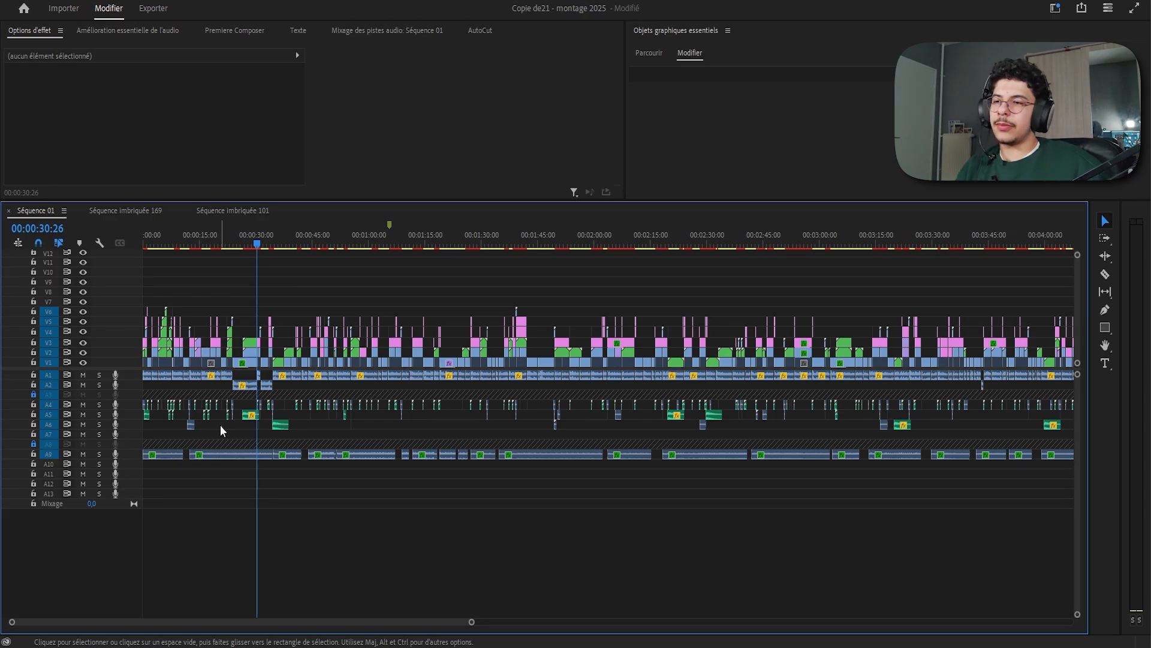
key("minus")
key("minus")
key("minus")
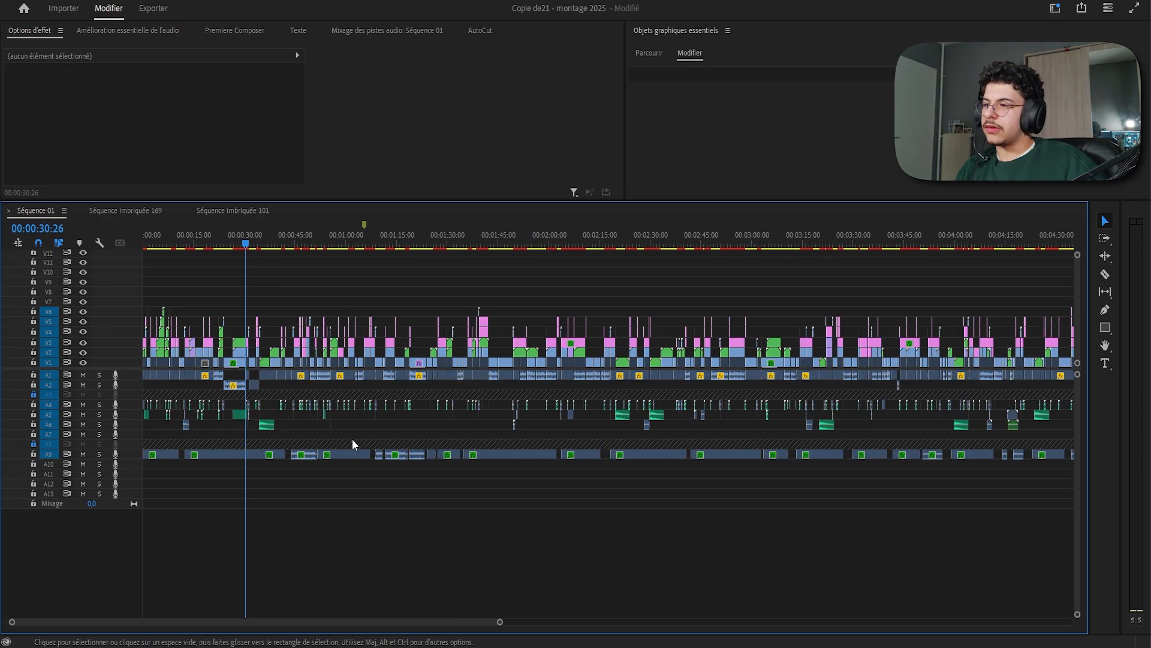
left_click_drag(829, 411, 127, 442)
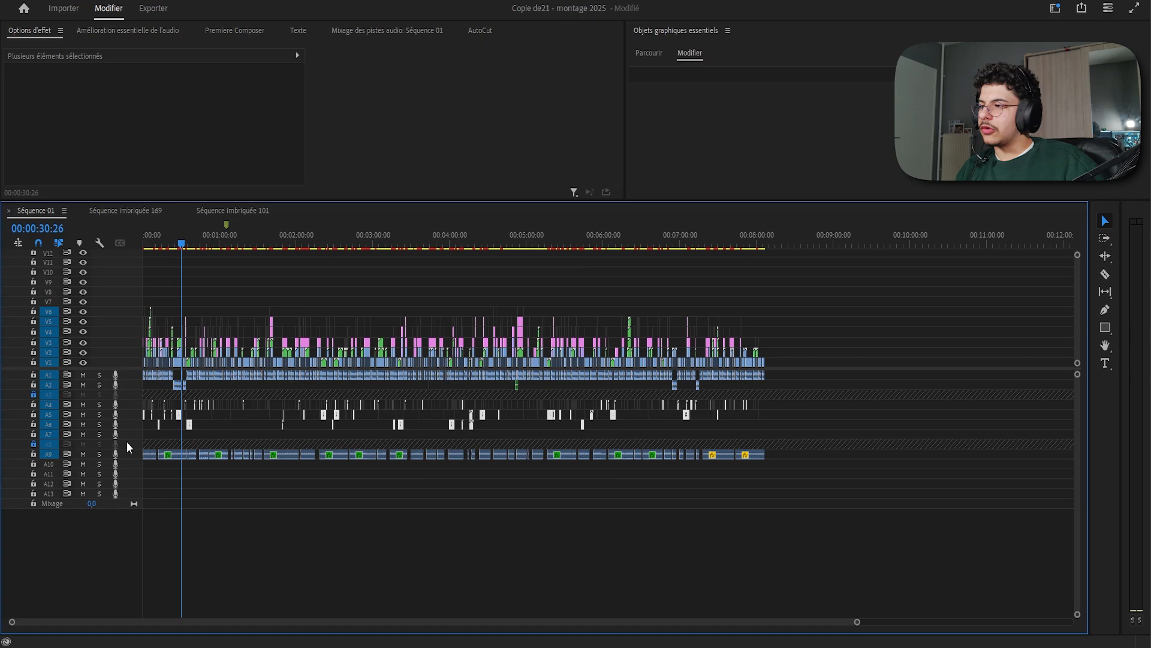
left_click(230, 395)
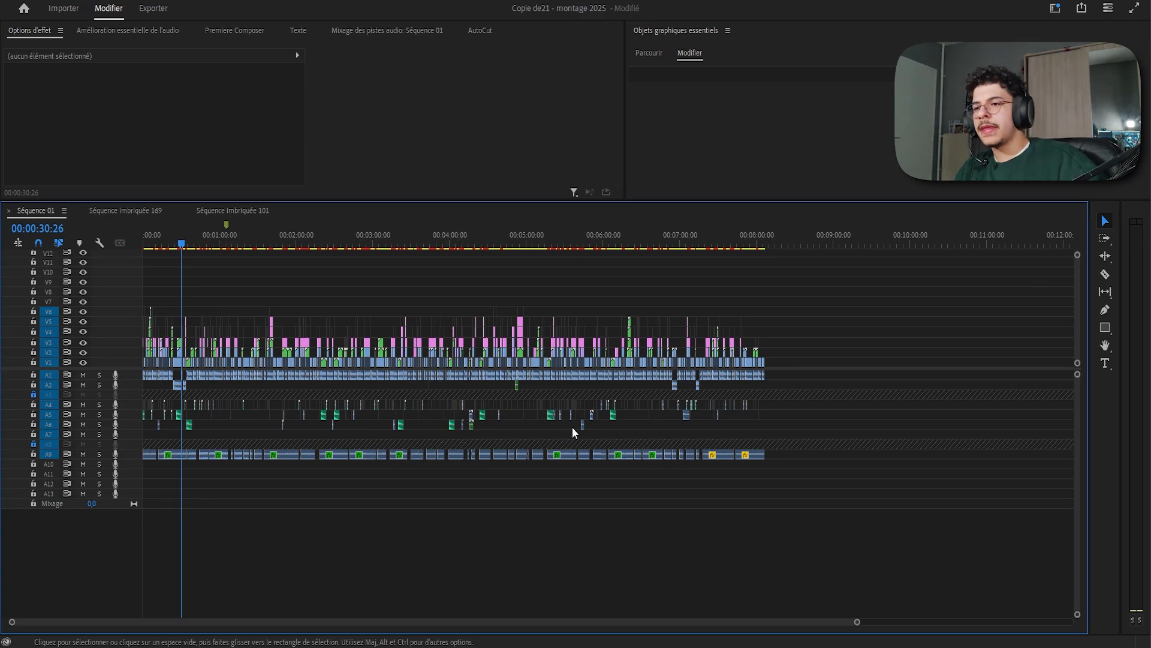
left_click_drag(824, 403, 66, 433)
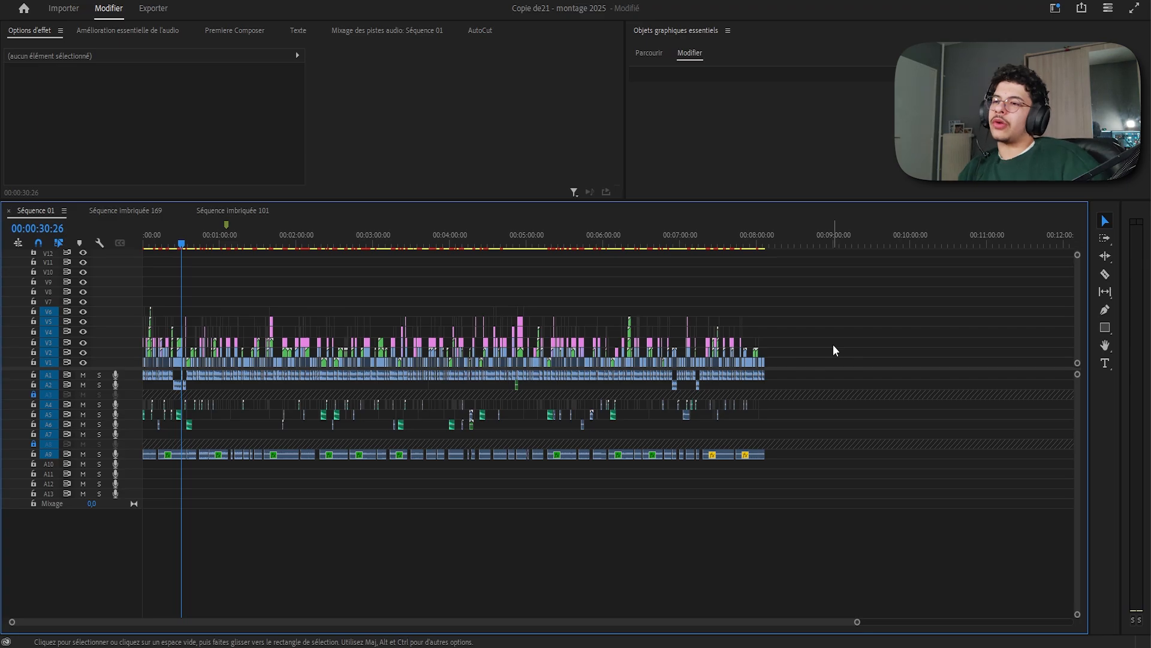
Examine the whole audio layout by selecting the clips on tracks A1 through A9, and clear the selection.
scroll(783, 348, "up", 3)
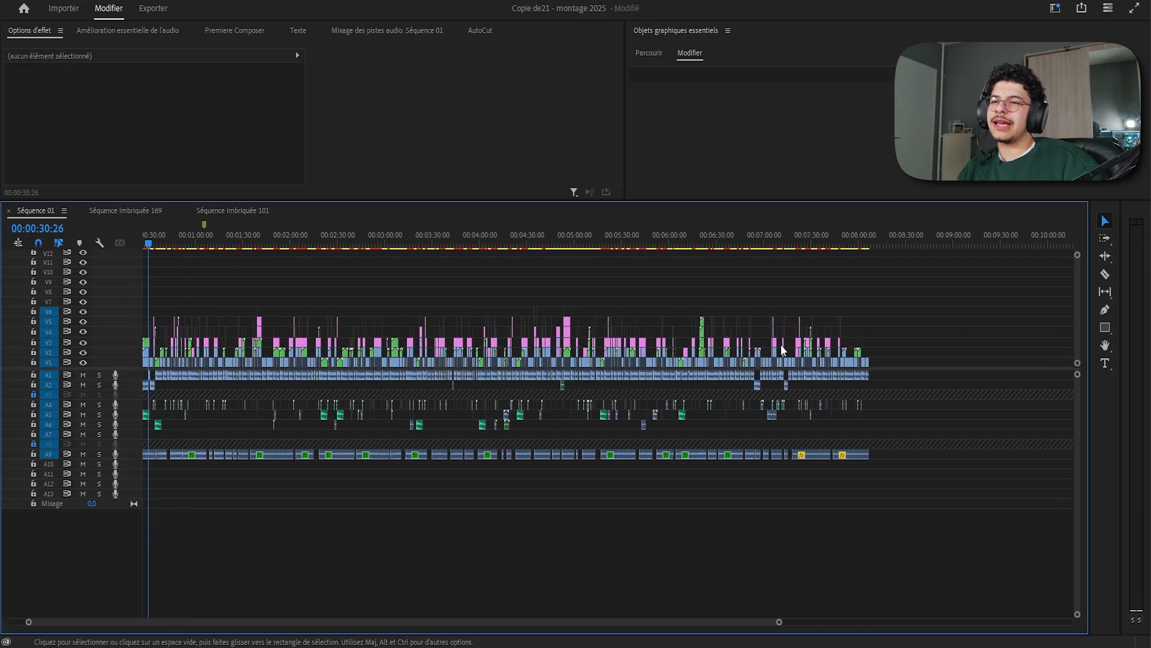
scroll(782, 349, "up", 4)
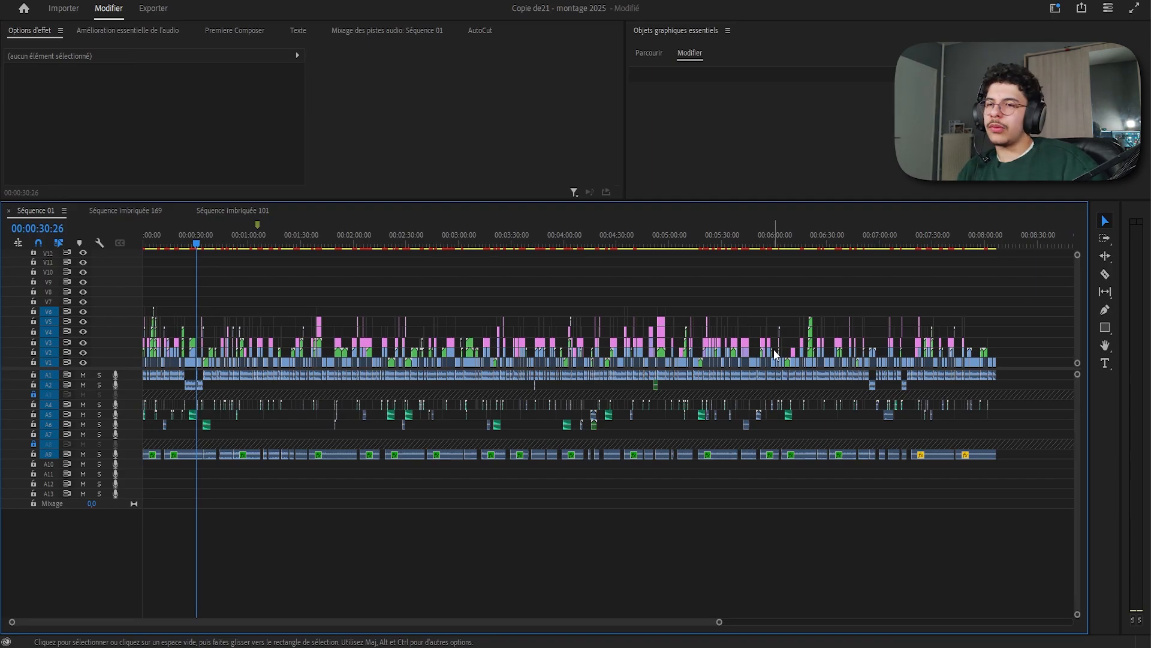
scroll(775, 351, "up", 4)
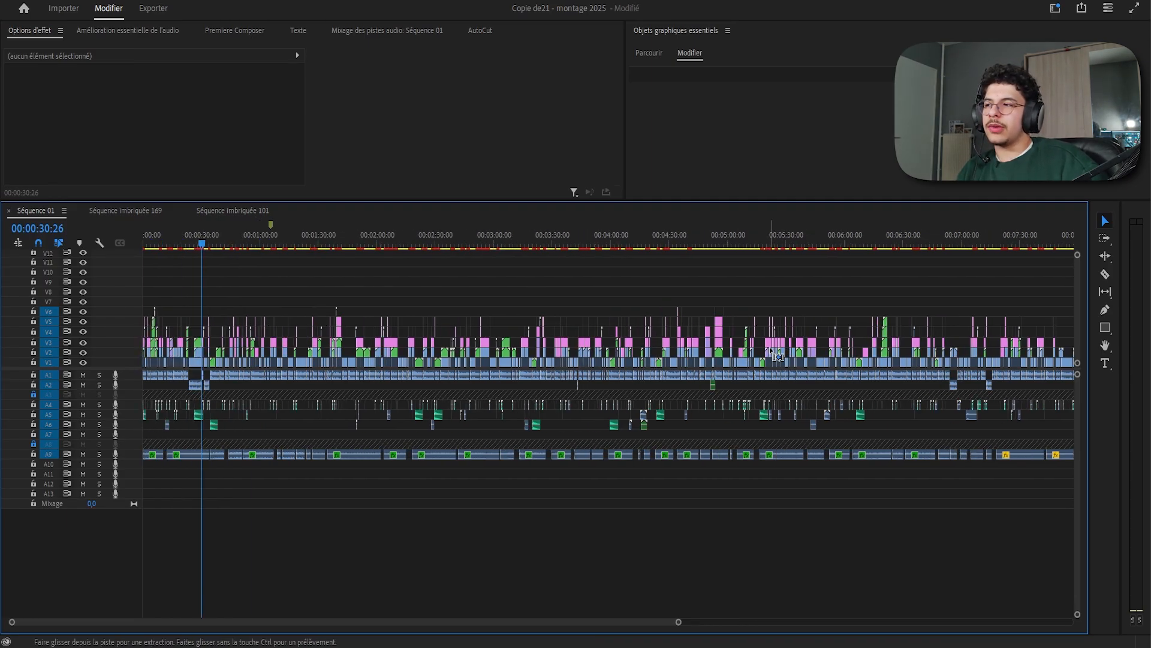
scroll(772, 353, "down", 1)
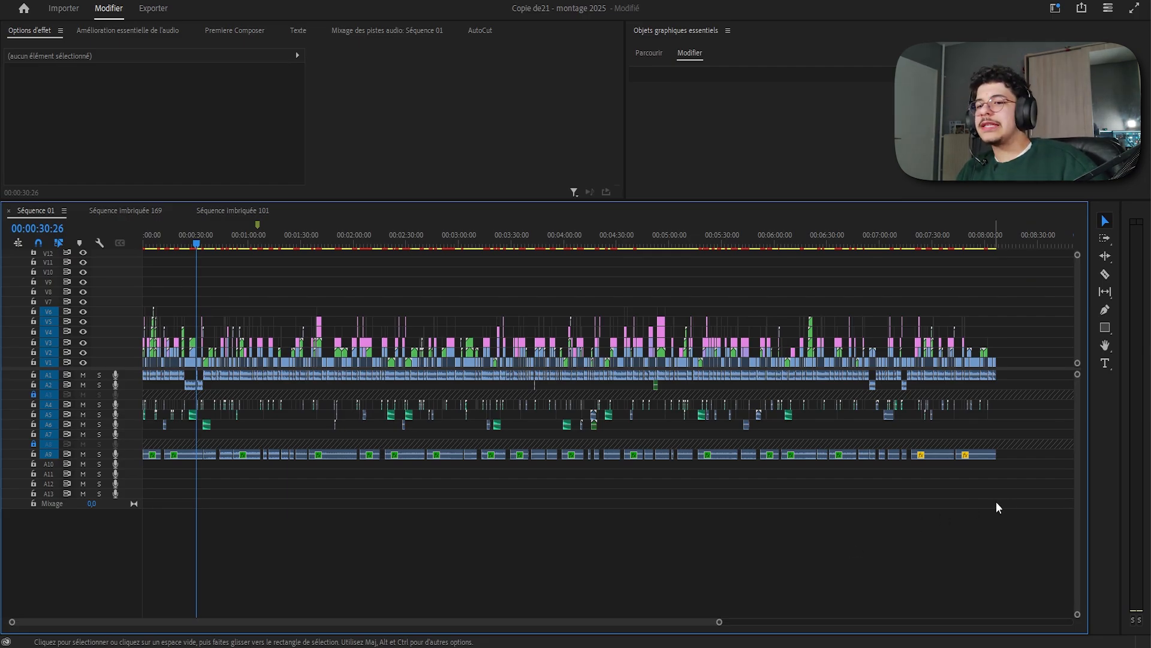
left_click_drag(1024, 493, 8, 395)
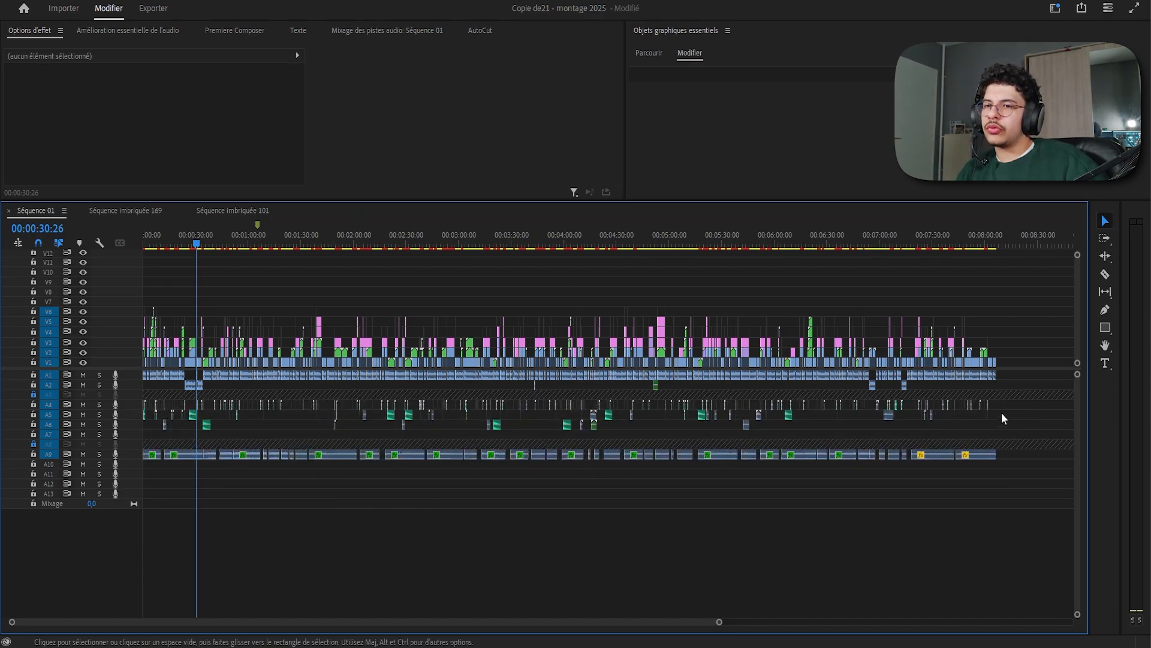
left_click_drag(1016, 436, 78, 414)
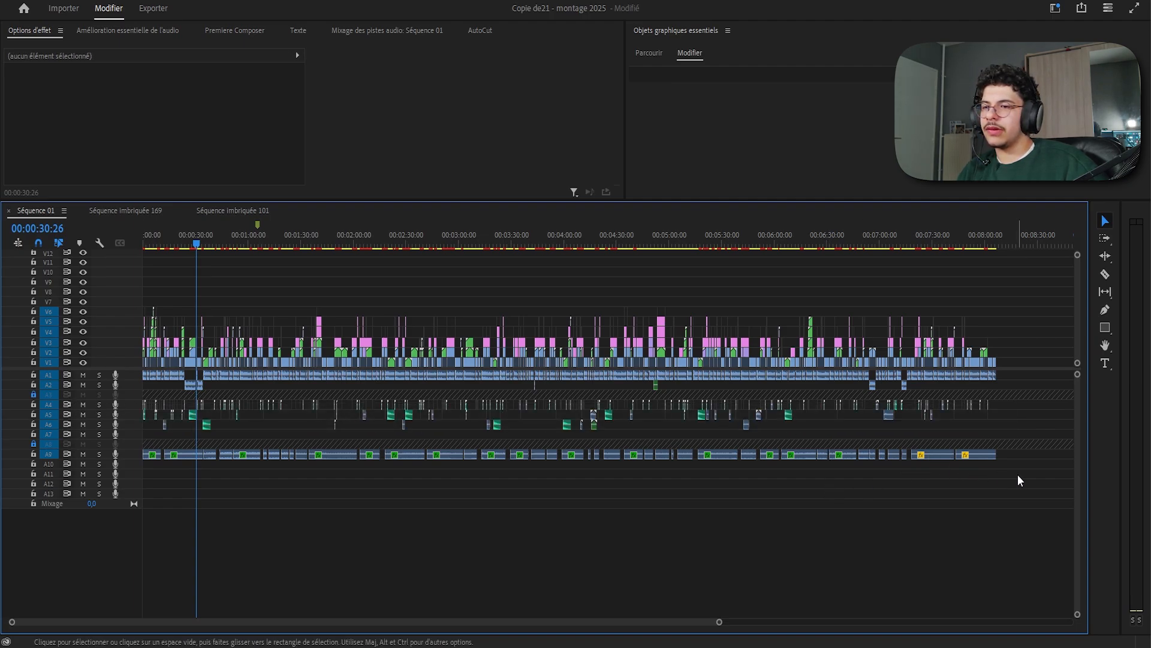
left_click_drag(1016, 475, 294, 477)
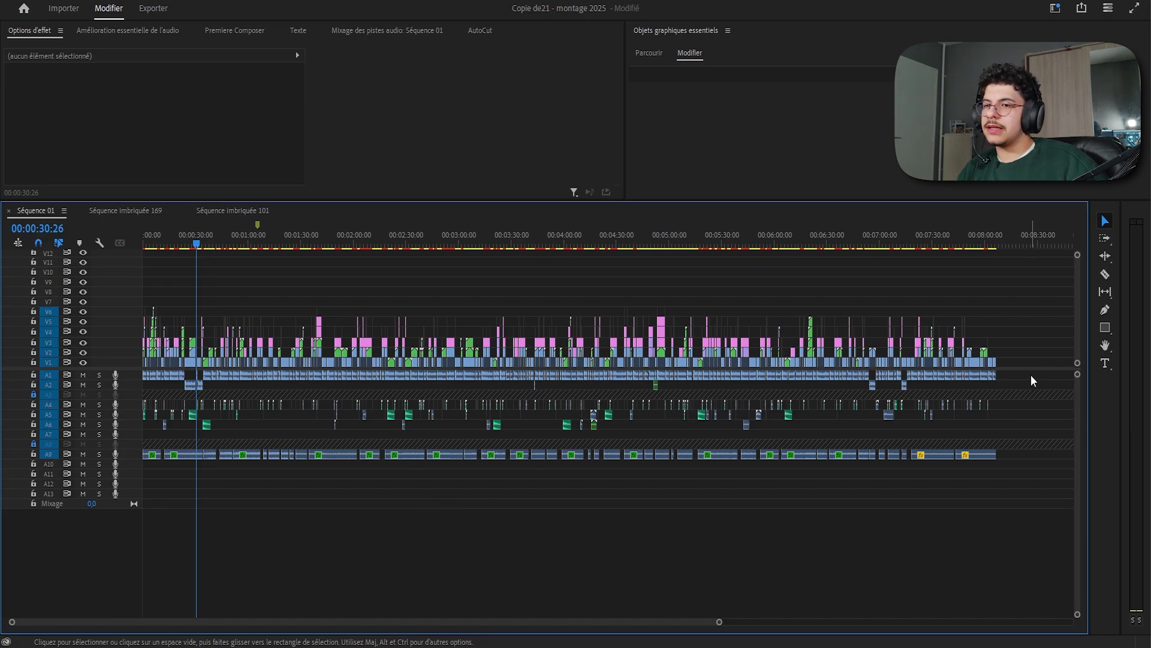
left_click_drag(1030, 375, 144, 478)
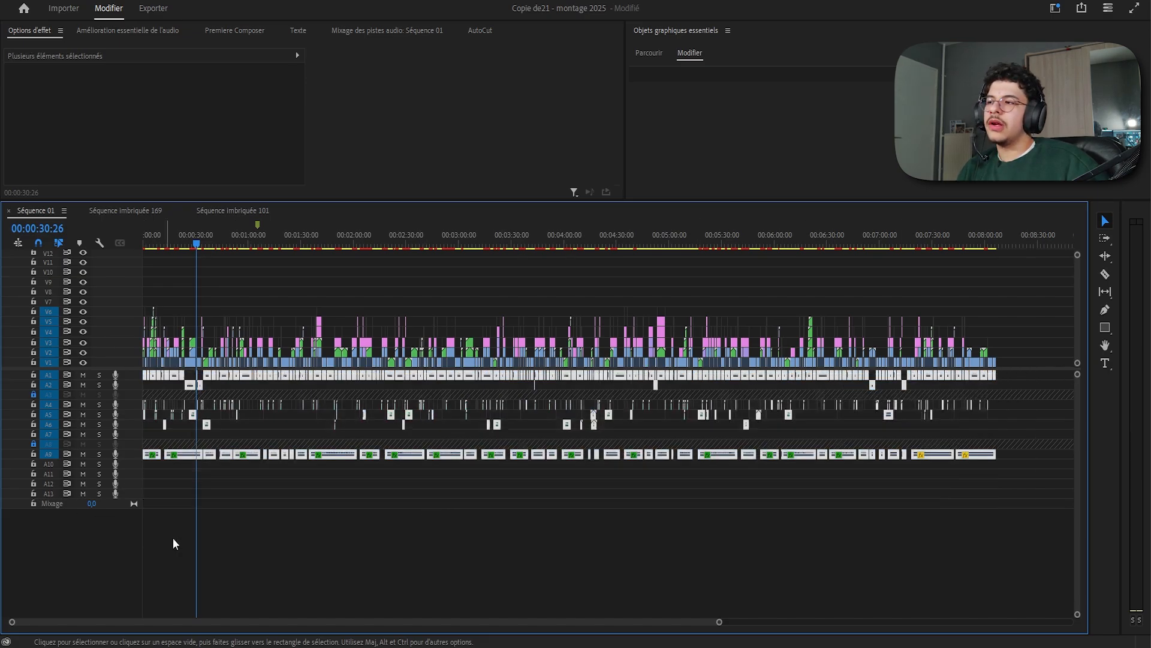
left_click(317, 463)
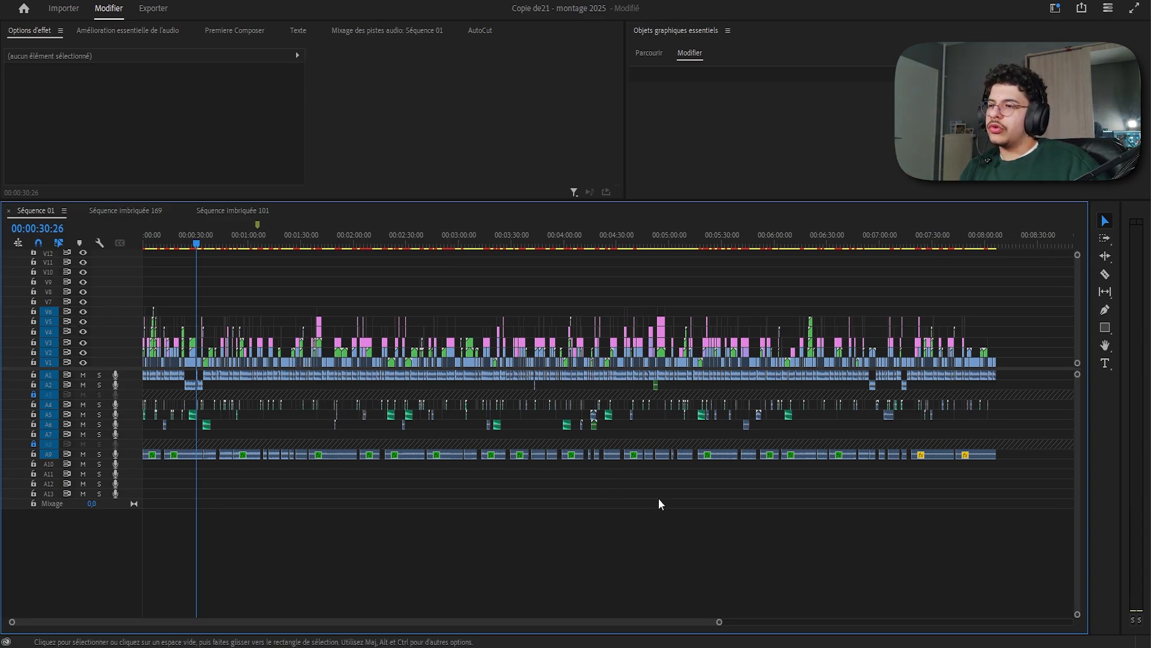
Show the audio track mixer for Séquence 01, enlarge it to reveal the faders, and expand its effects and sends area.
left_click(384, 31)
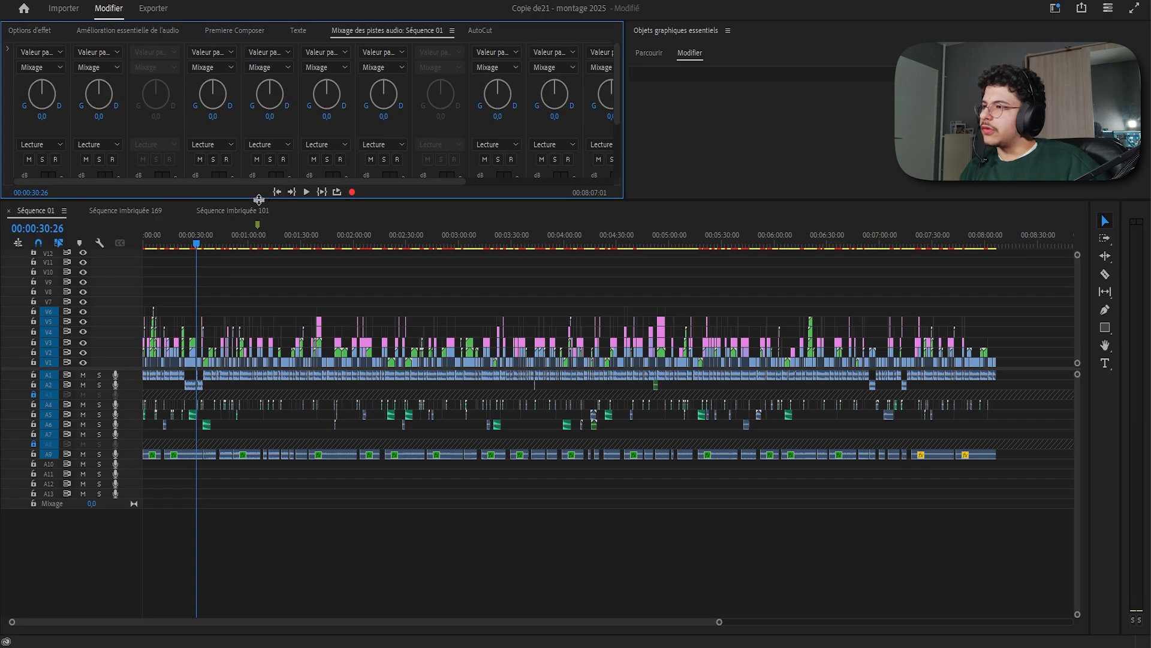
left_click_drag(258, 202, 258, 343)
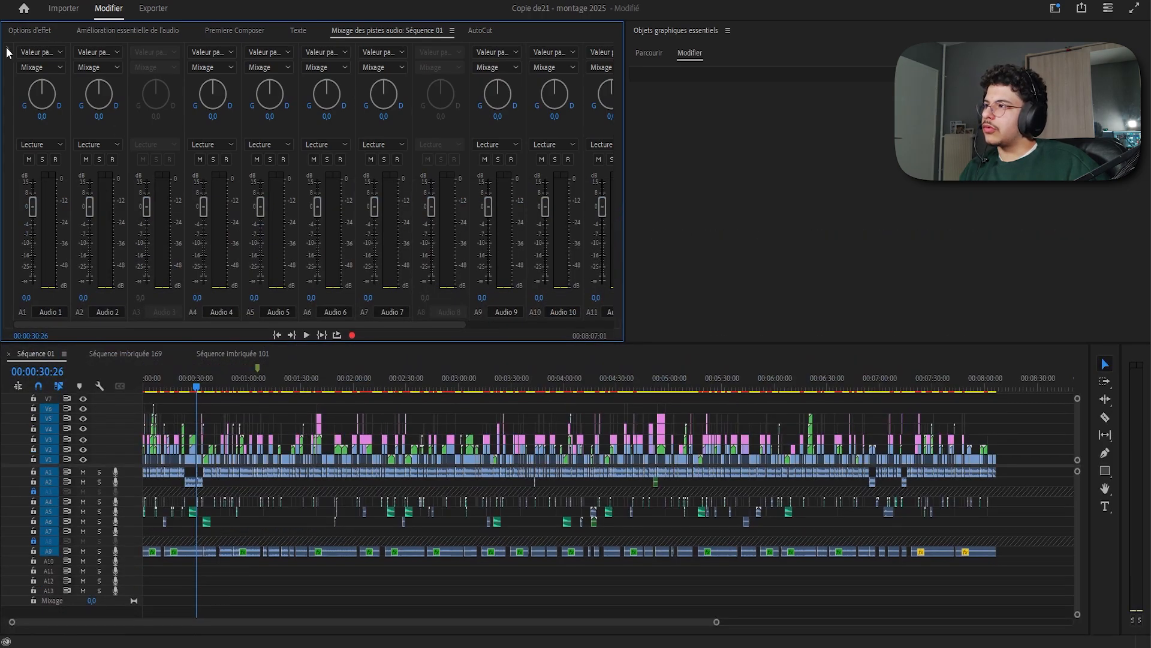
left_click(7, 52)
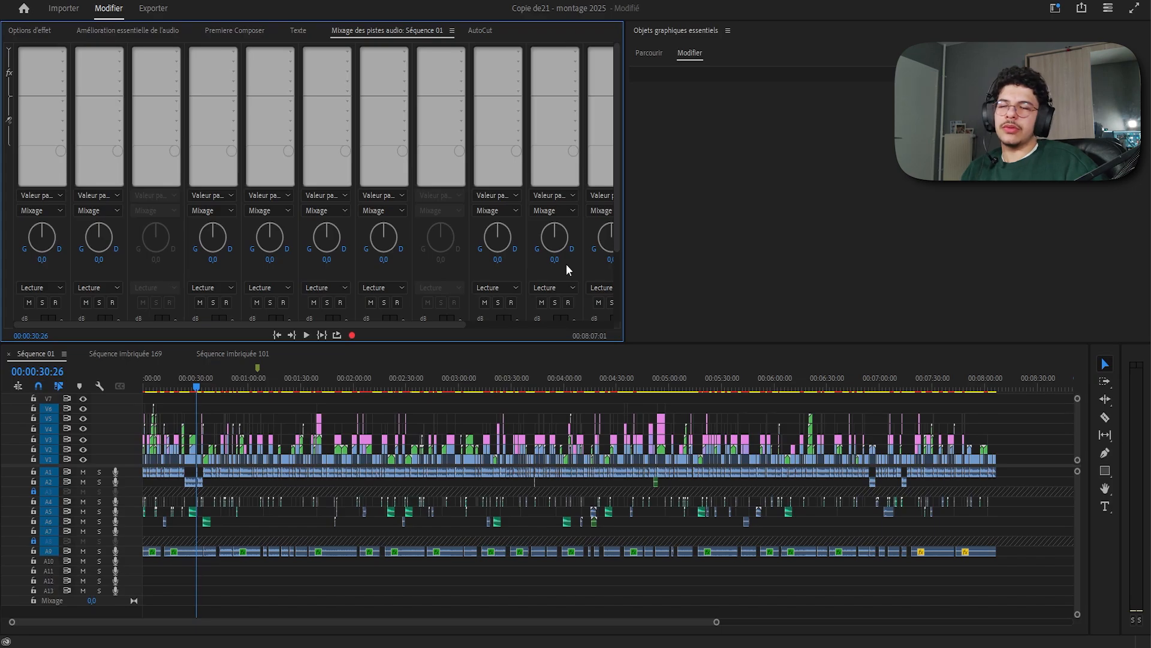
left_click(126, 480)
scroll(126, 480, "up", 1)
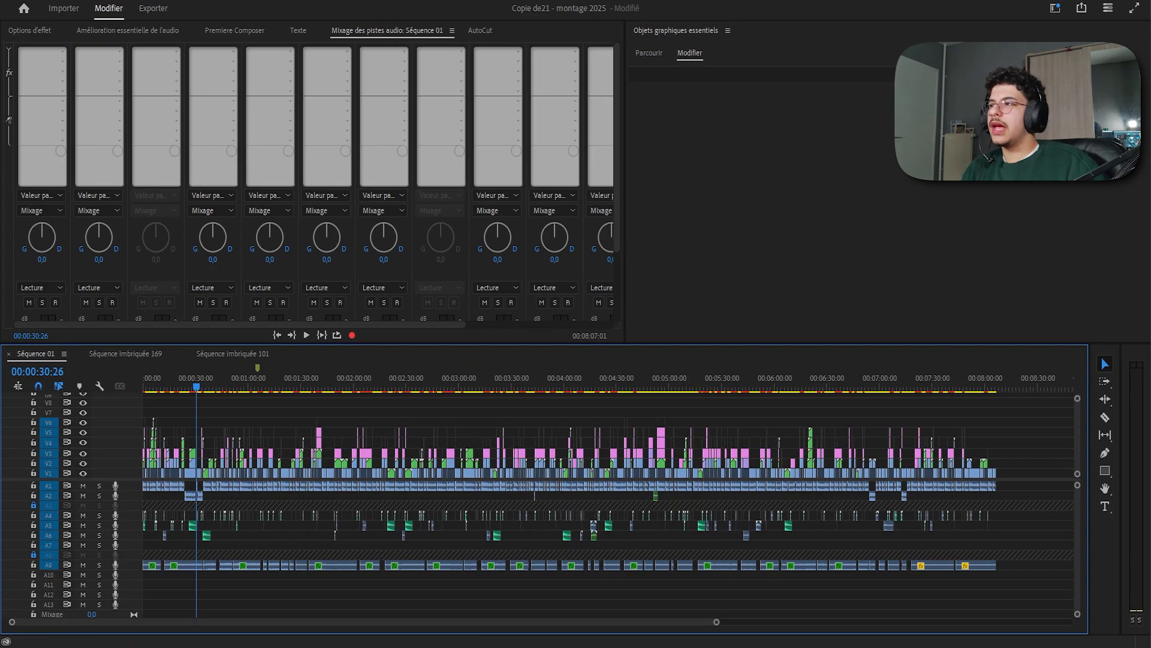
Browse the filter and equalizer effects available for the Audio 1 track, and select the clips across all audio tracks.
left_click(63, 51)
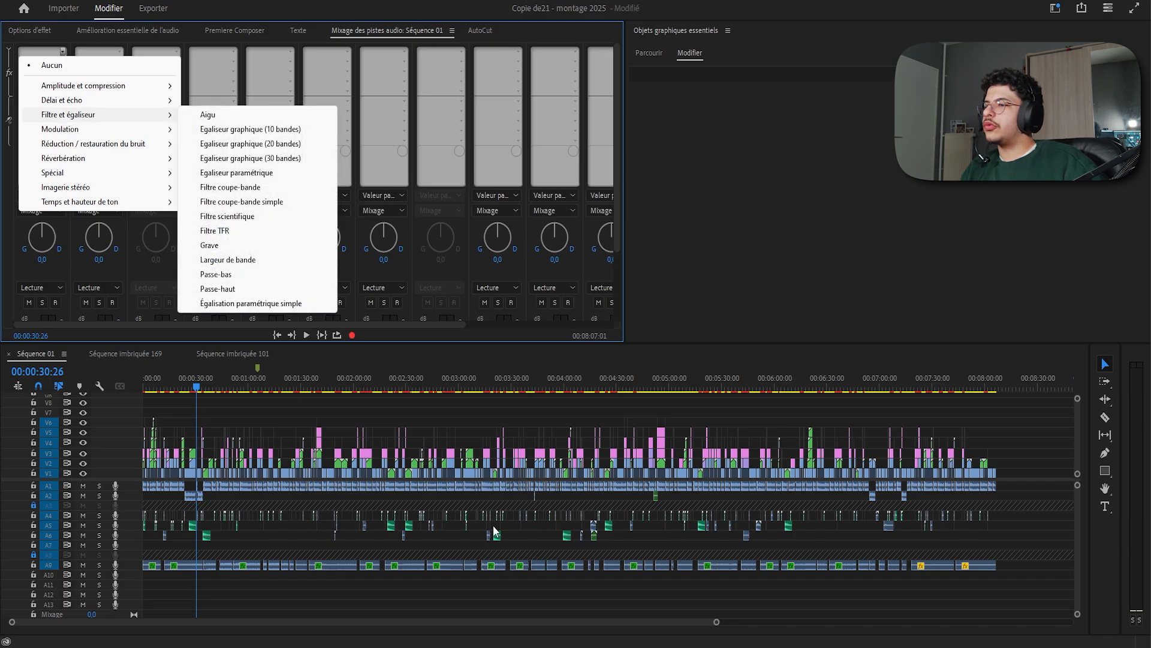
left_click(930, 401)
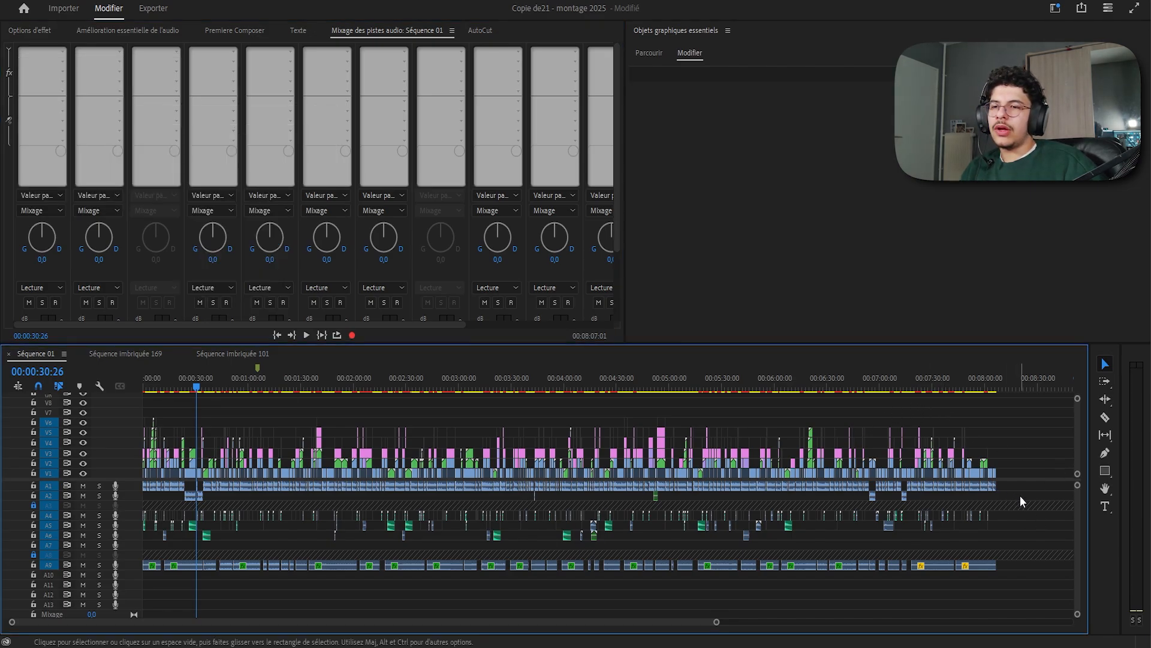
left_click_drag(1022, 485, 270, 613)
scroll(268, 608, "up", 1)
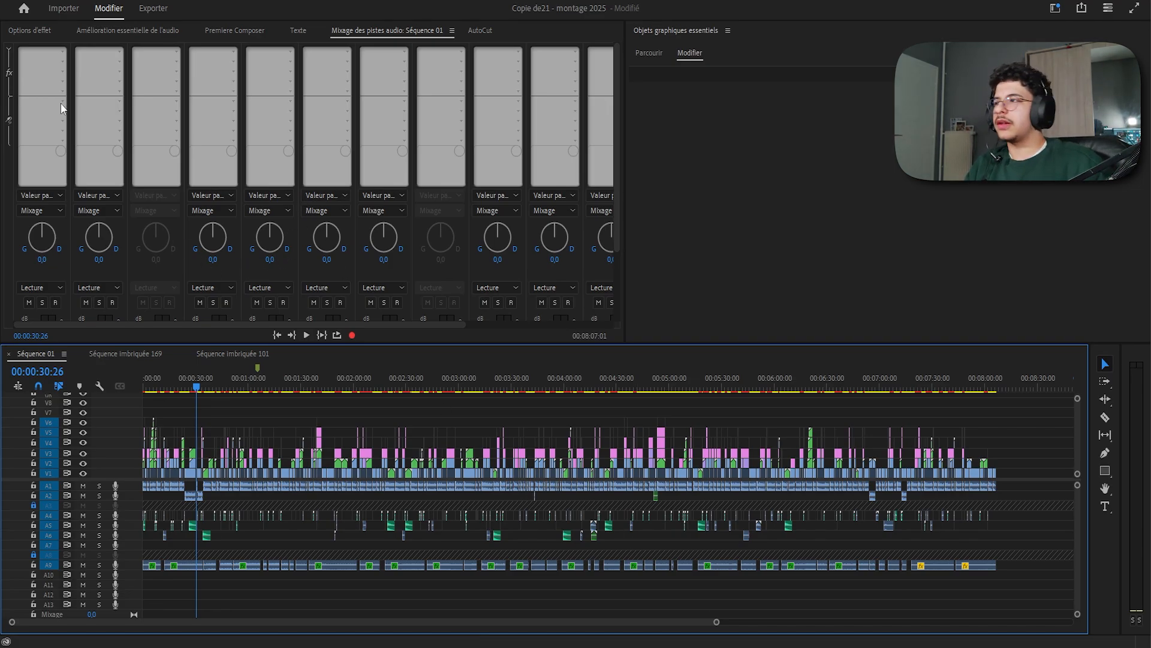
Review the Audio 1 effect categories and select the sound effects on A4 to A6 as a group, and clear the selection.
left_click(63, 51)
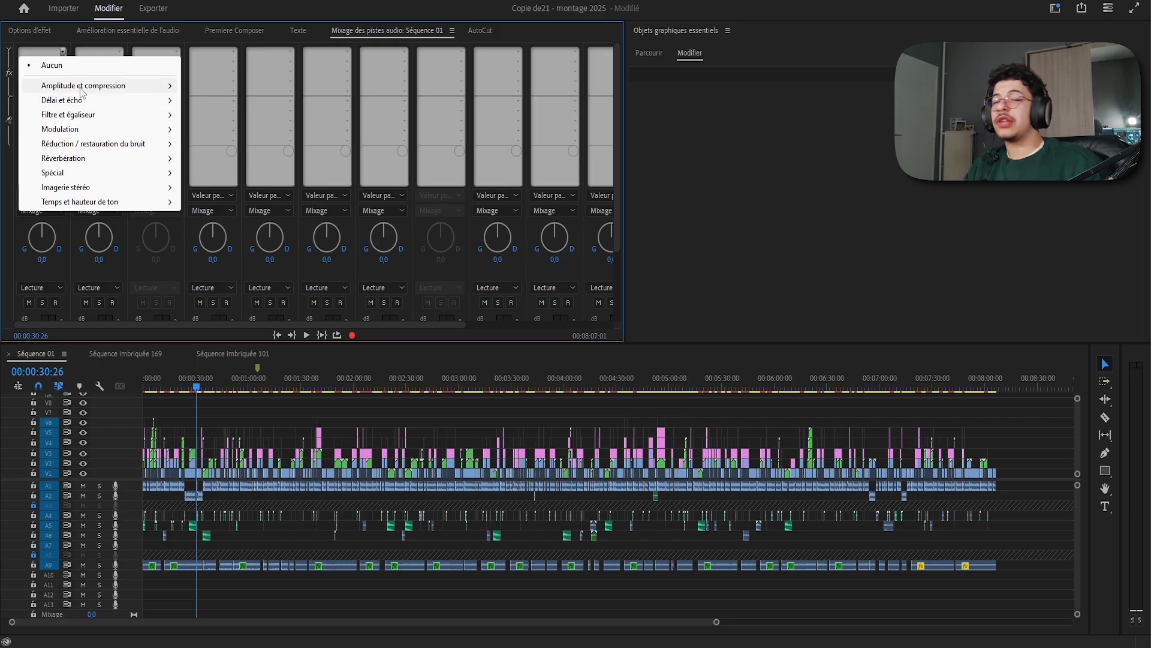
left_click_drag(1033, 517, 103, 548)
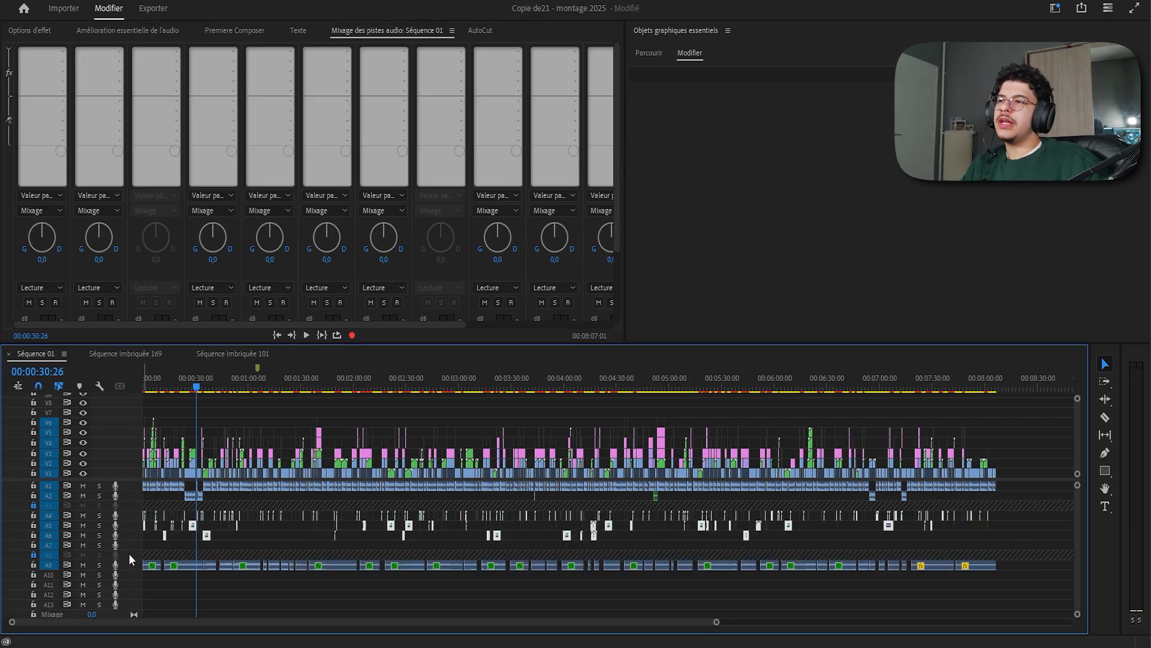
left_click(62, 52)
left_click(181, 49)
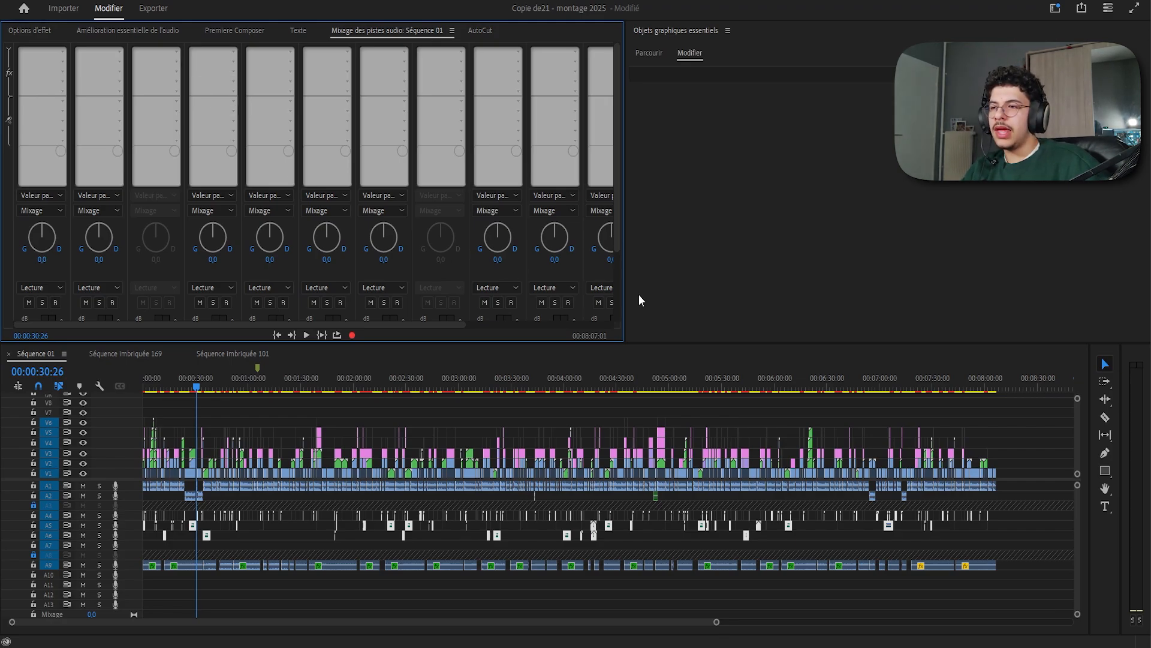
left_click(621, 401)
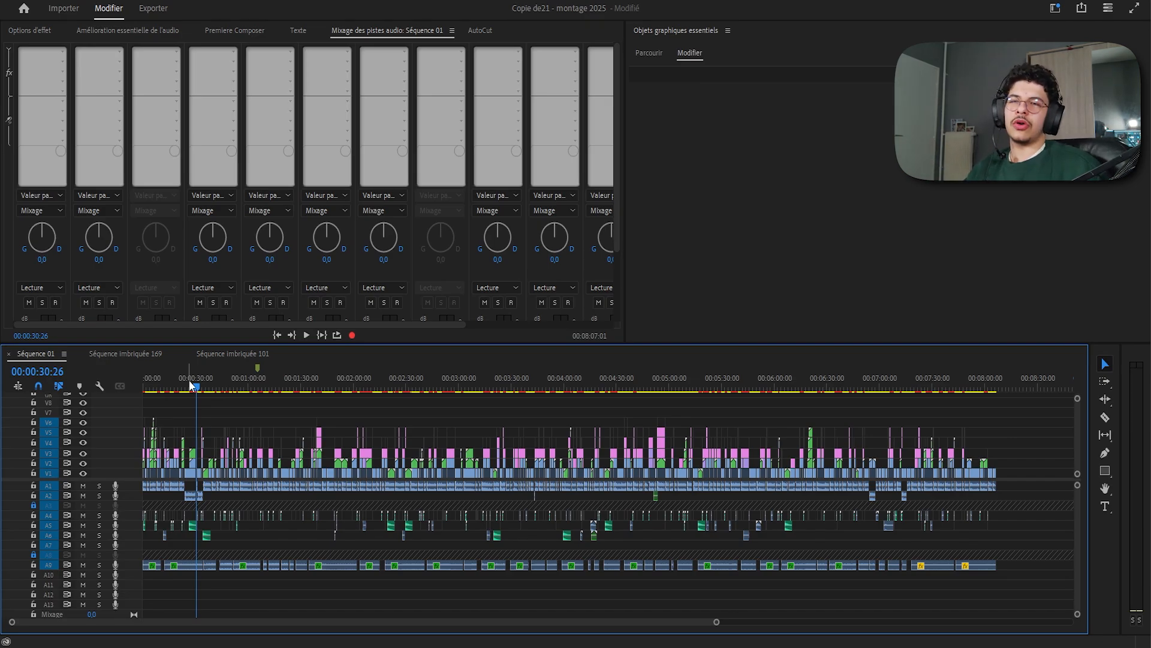
Check the clip effect controls with the A1 voice clips selected, clear the selection, and return to the audio track mixer.
left_click(881, 237)
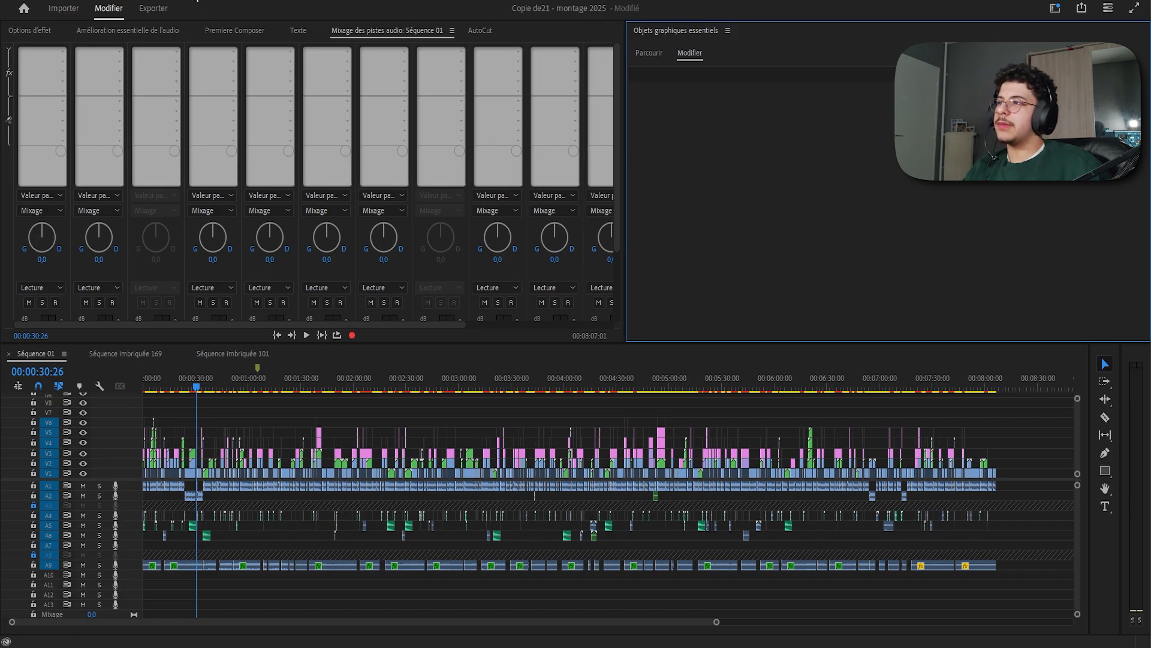
left_click(44, 31)
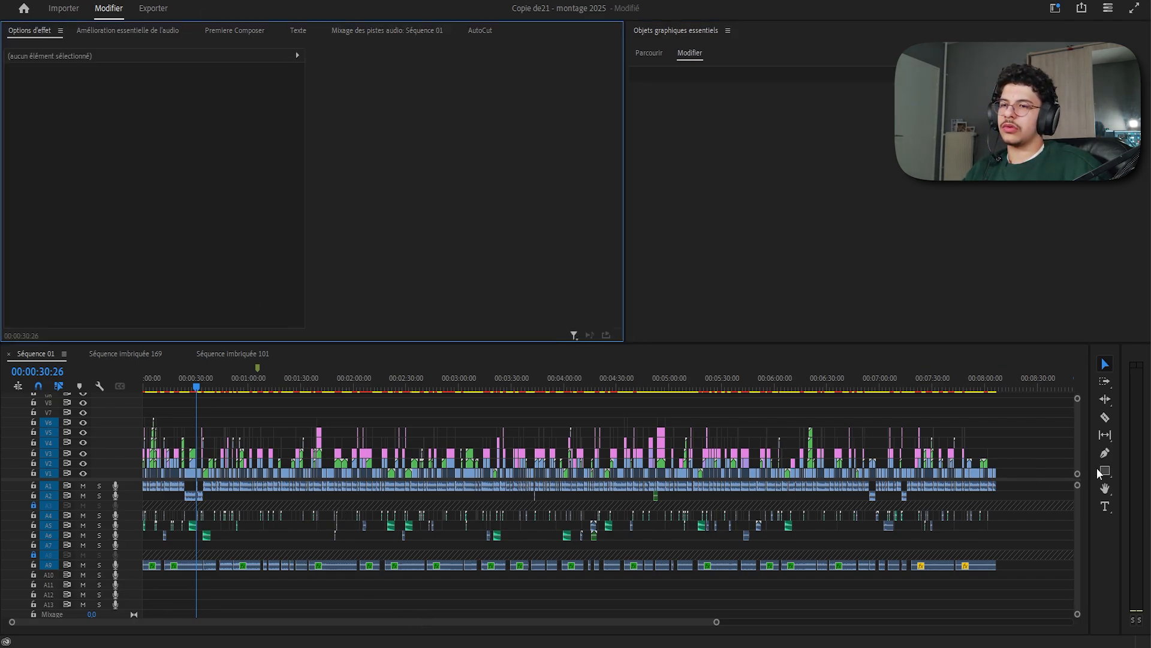
left_click_drag(1036, 485, 39, 490)
left_click(285, 412)
left_click(387, 30)
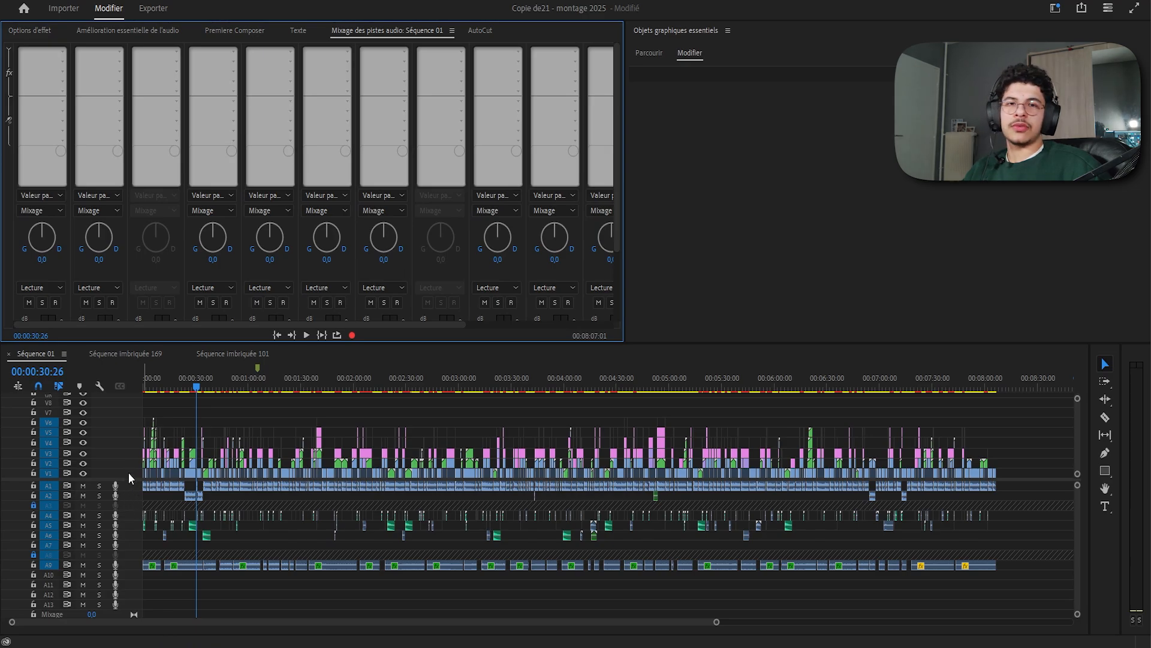
Add the Dynamique effect to the Audio 1 track and enable its limiter with a threshold of -3 dB.
left_click(62, 52)
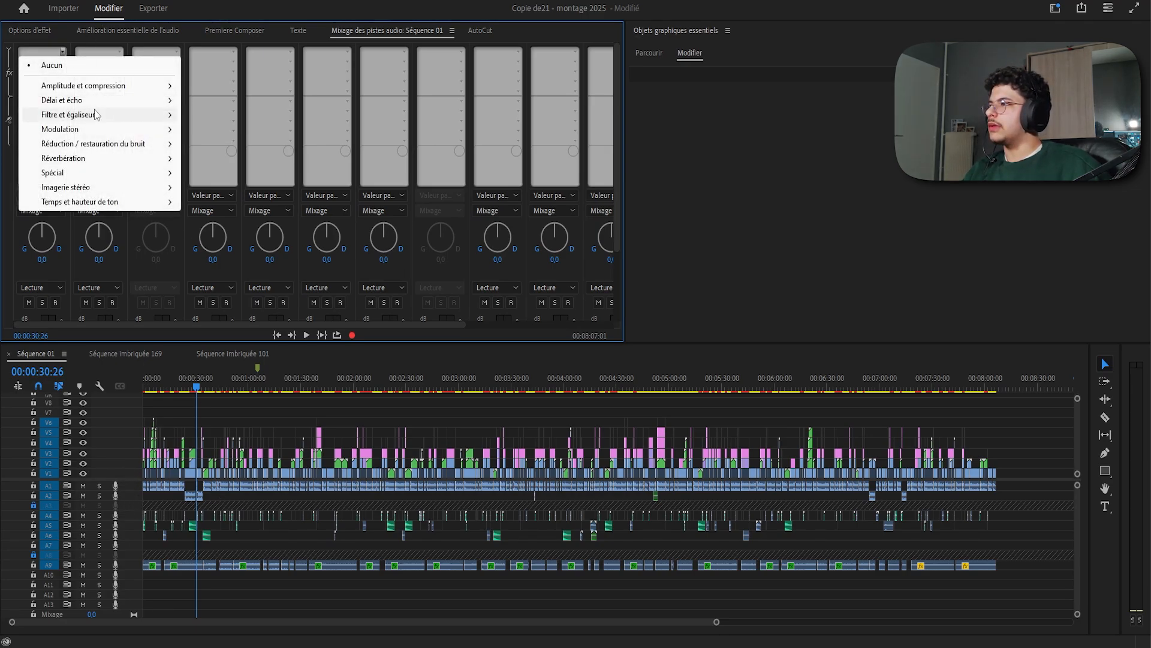
mouse_move(84, 86)
left_click(264, 144)
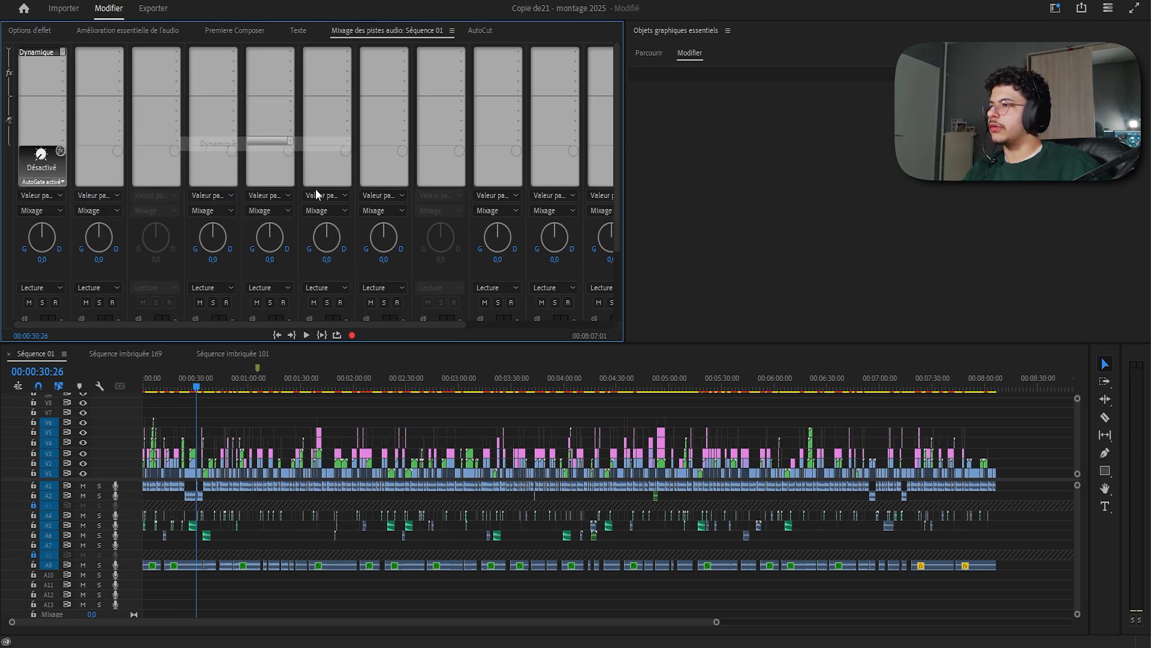
double_click(37, 52)
left_click(666, 328)
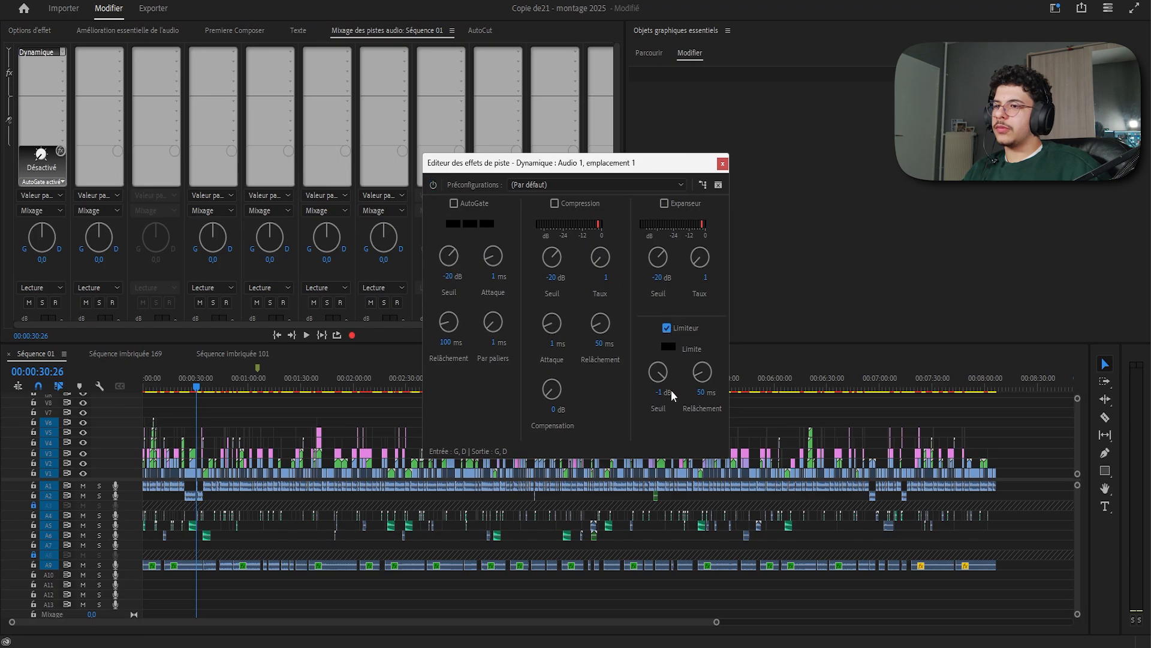
left_click(660, 392)
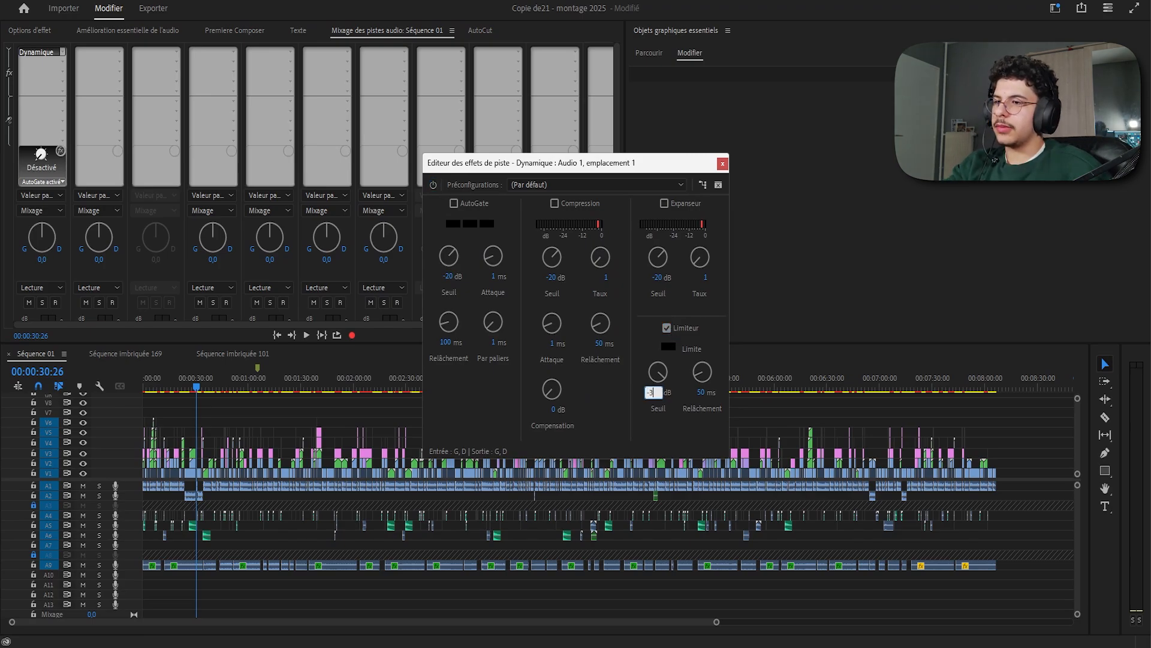
Copy the track effects from Audio 1 and paste them onto Audio 2.
right_click(51, 54)
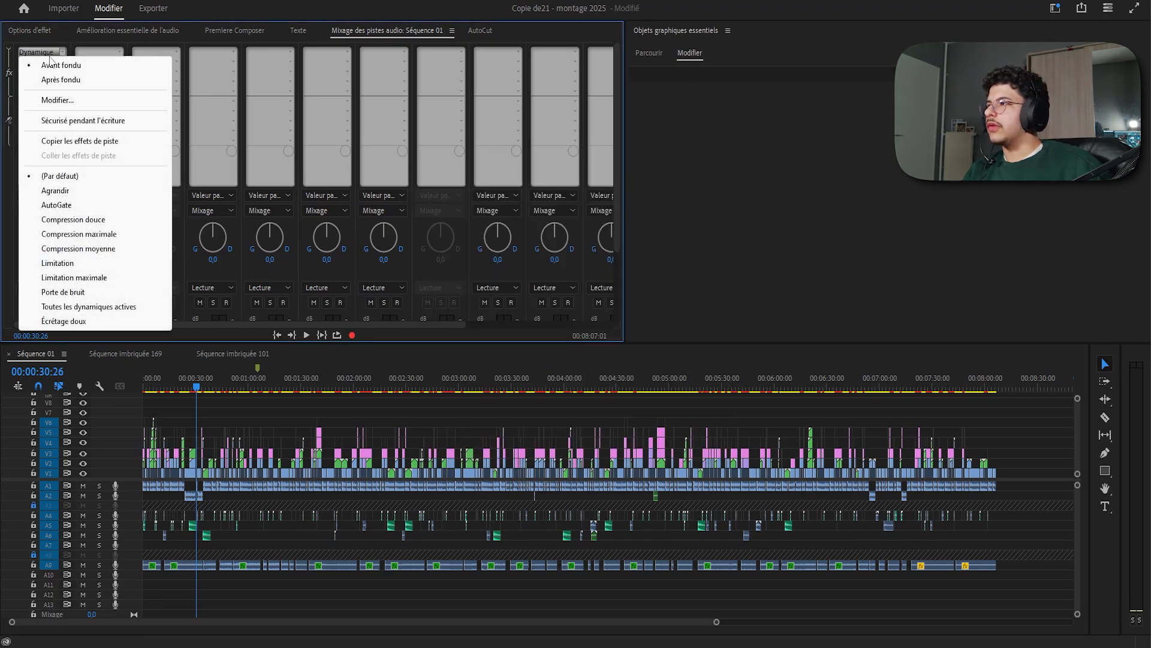
left_click(78, 141)
right_click(110, 53)
left_click(129, 156)
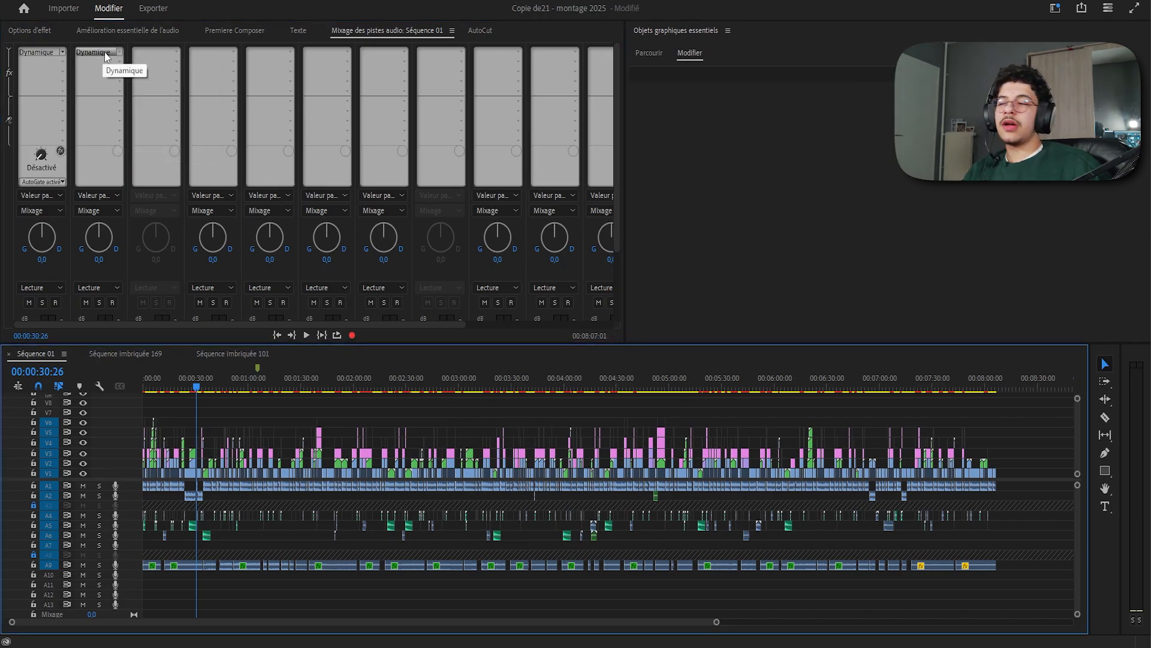
Move the playhead to 00:02:37:52 and review all clips on A1 and A2 by selecting them, and clear the selection.
left_click_drag(138, 384, 419, 387)
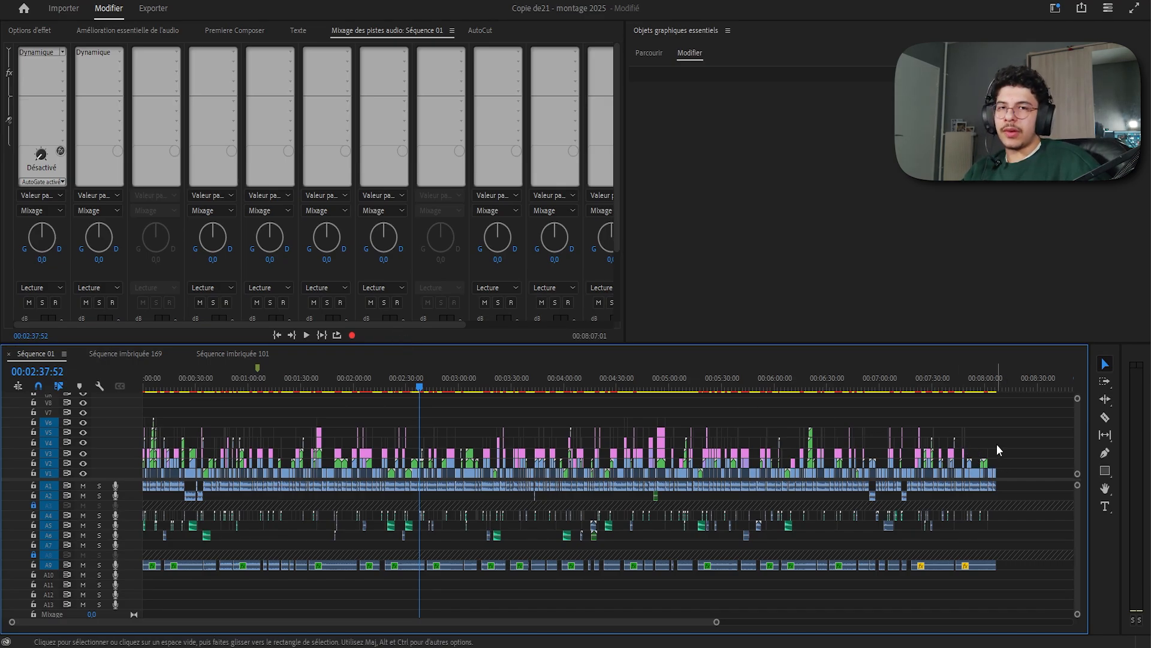
left_click_drag(1016, 484, 57, 507)
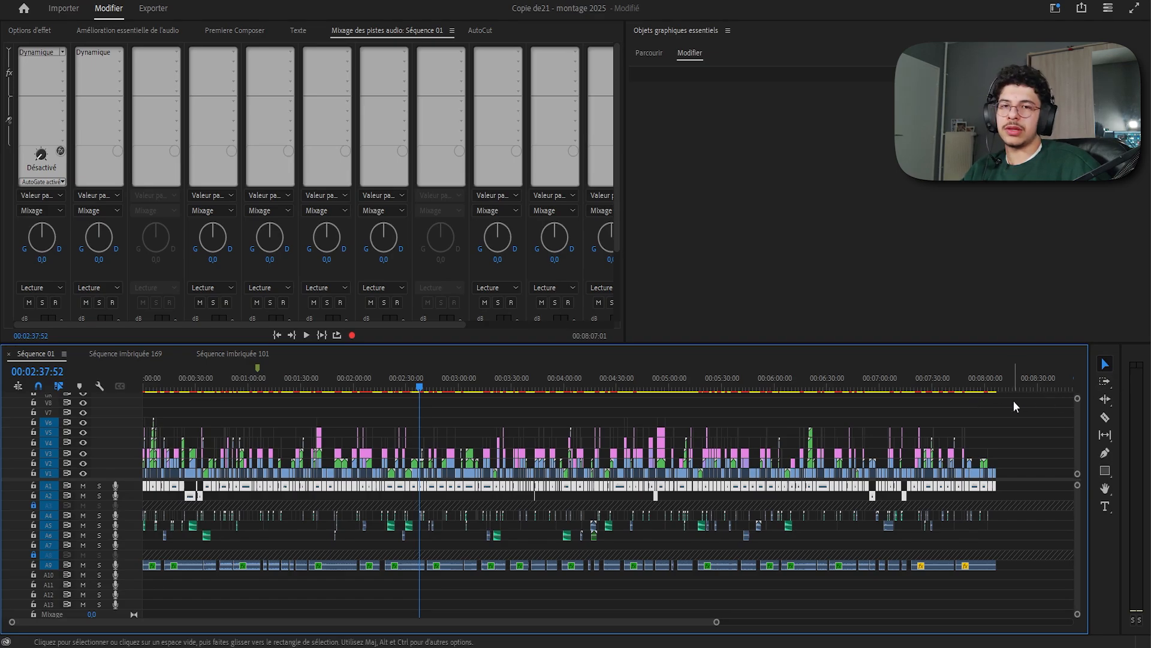
left_click(1033, 421)
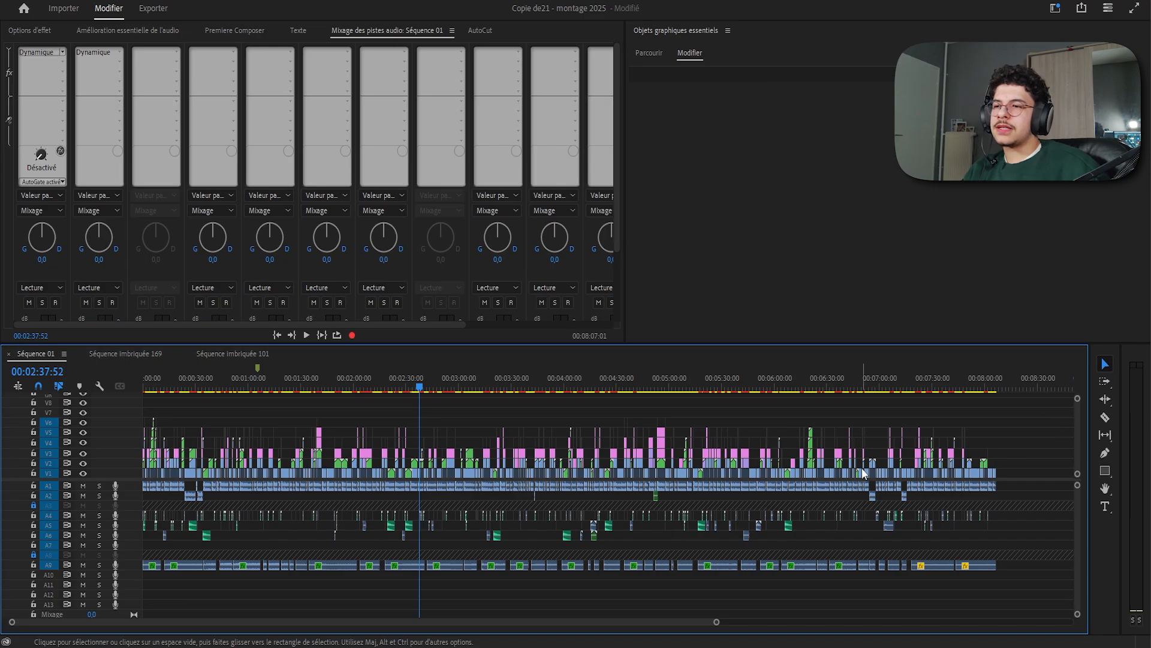
Review the sound effects on A4 to A6 over the full sequence by selecting them repeatedly as one group.
key("minus")
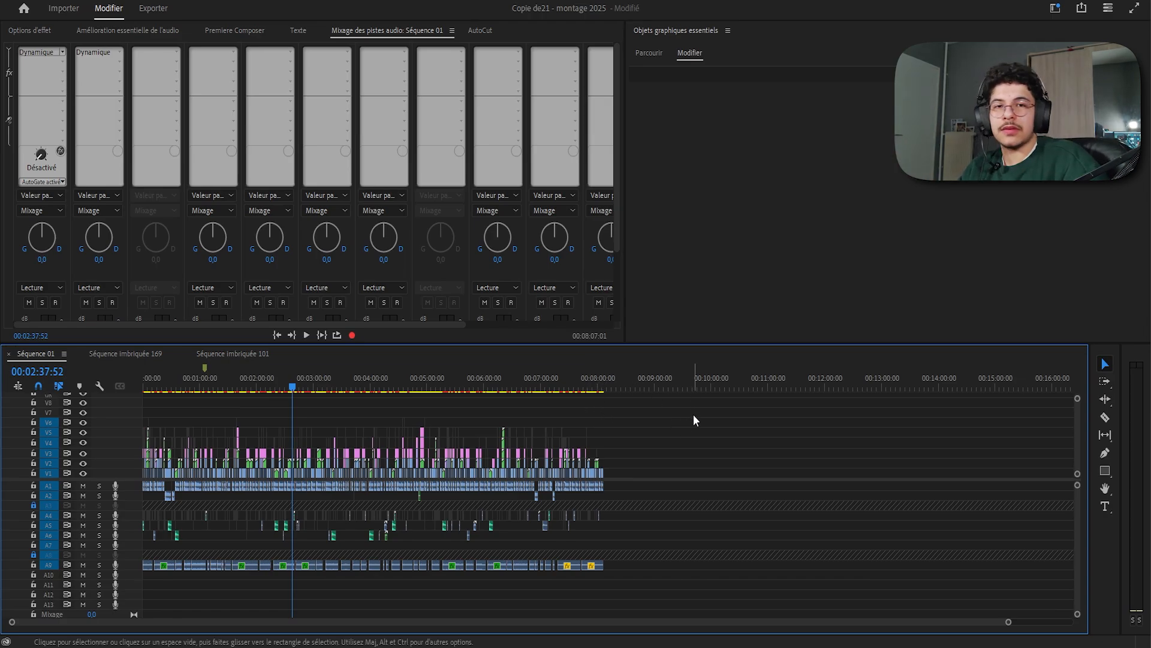
scroll(685, 459, "up", 3)
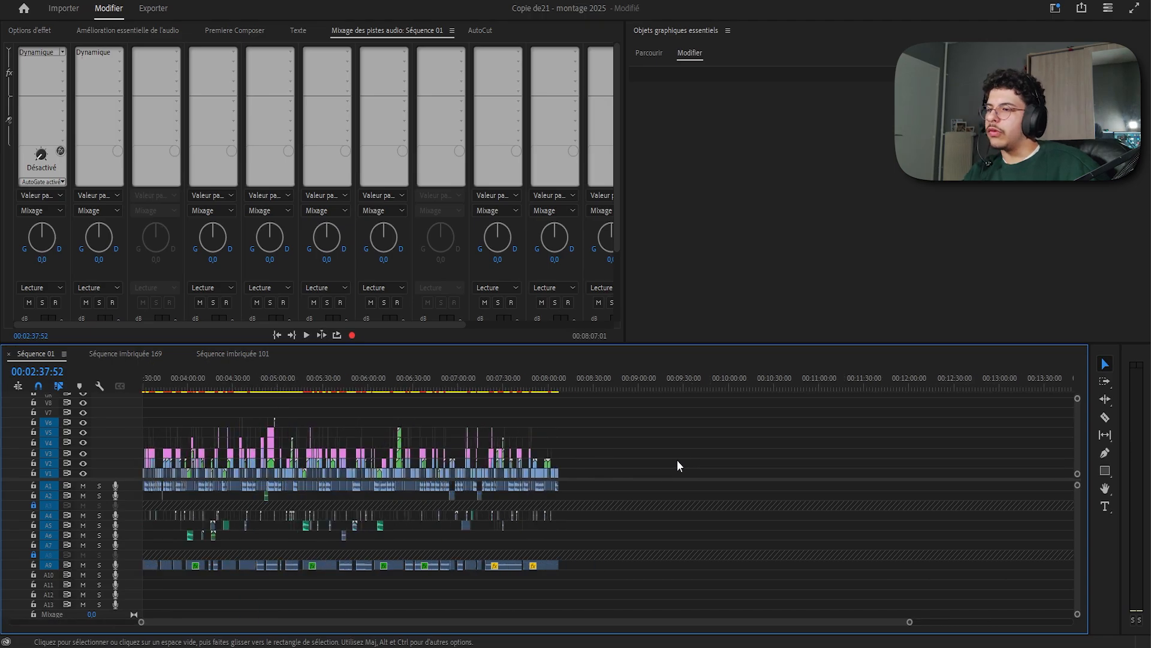
scroll(672, 459, "up", 2)
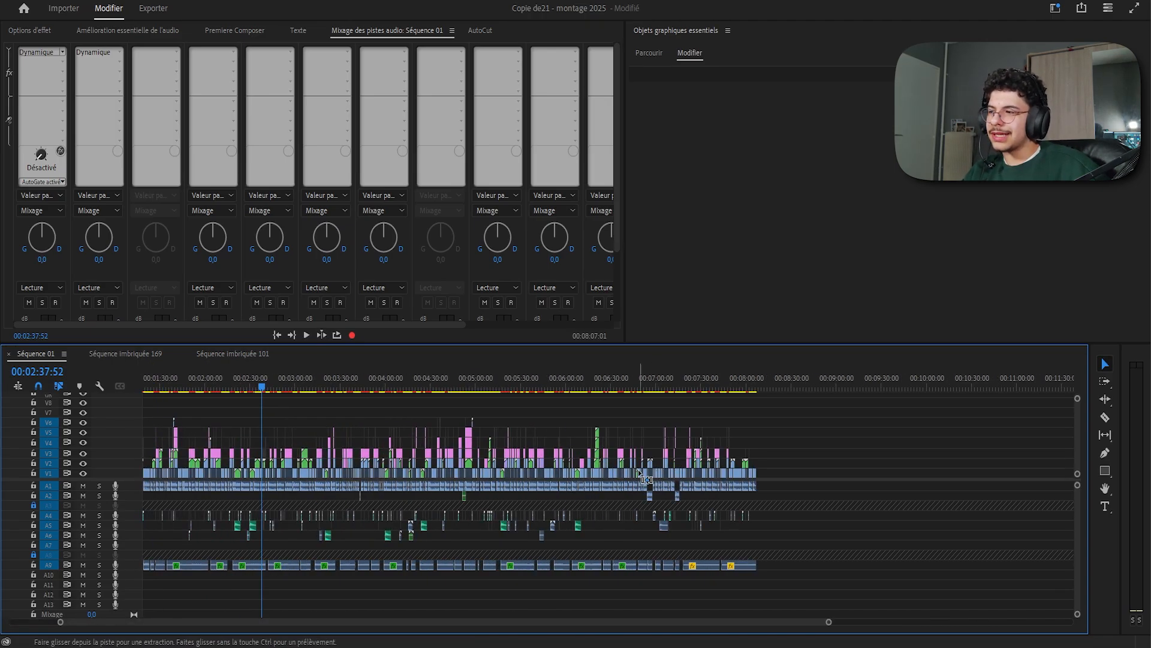
scroll(638, 476, "up", 1)
scroll(639, 476, "up", 3)
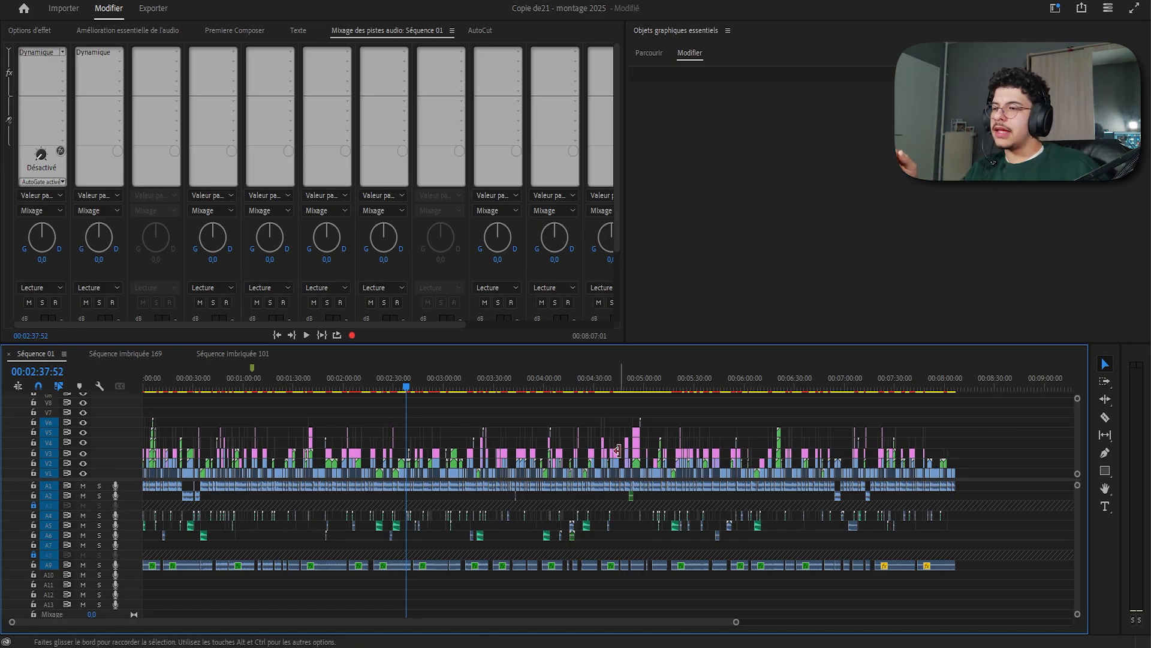
left_click_drag(1001, 512, 87, 542)
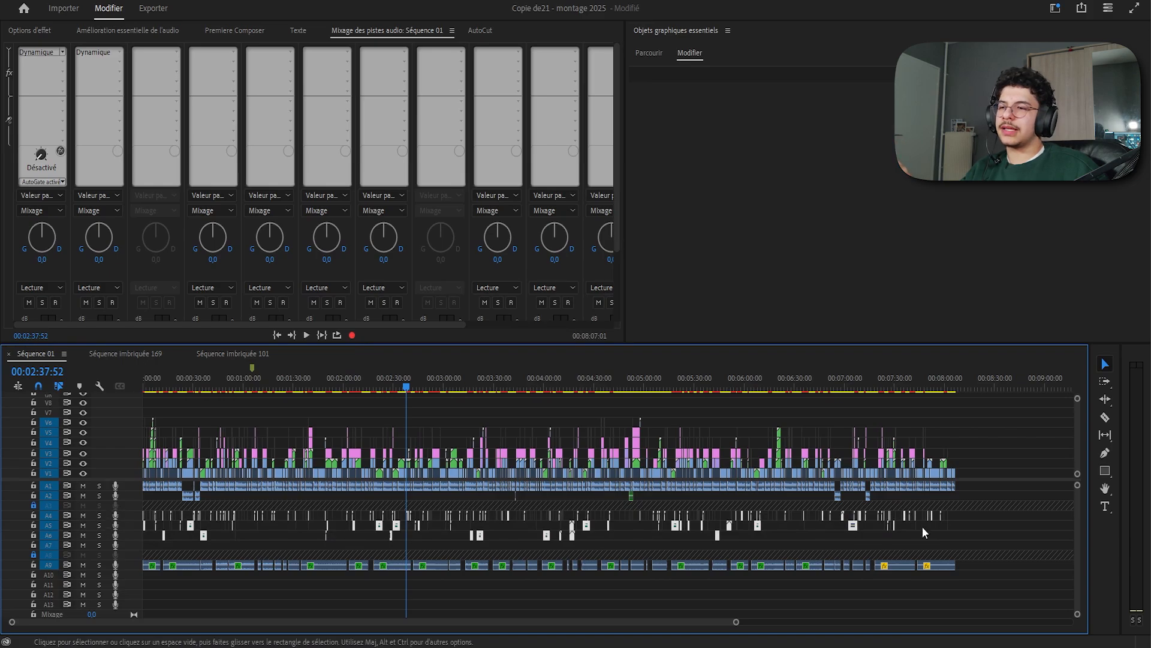
left_click_drag(990, 511, 41, 545)
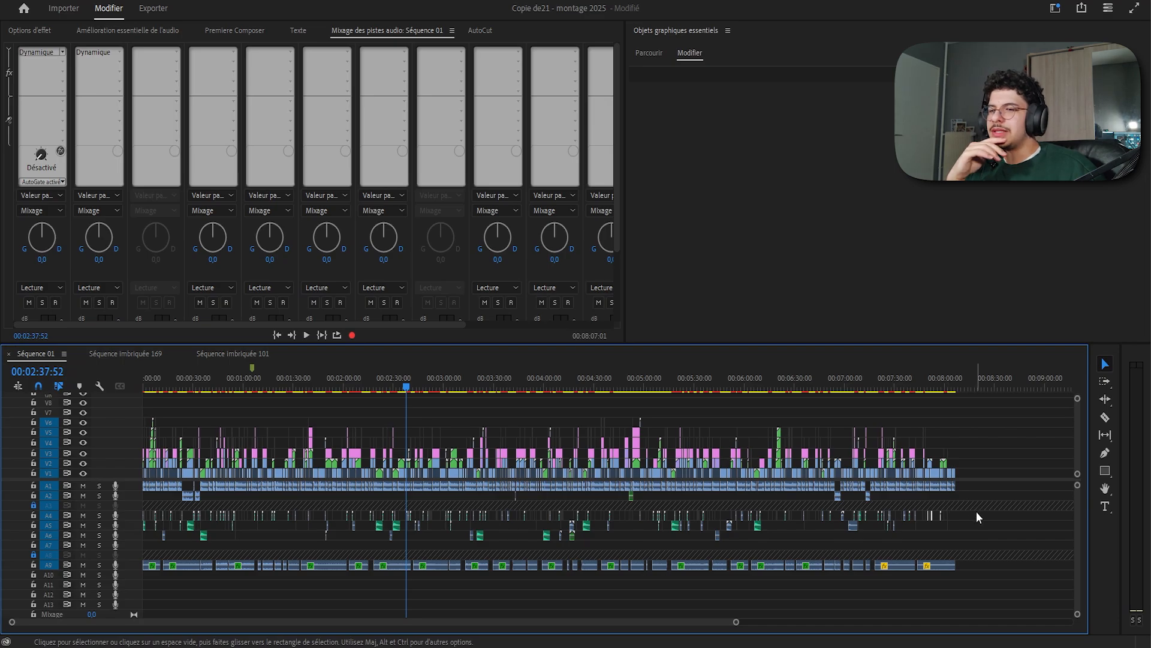
left_click_drag(989, 514, 112, 547)
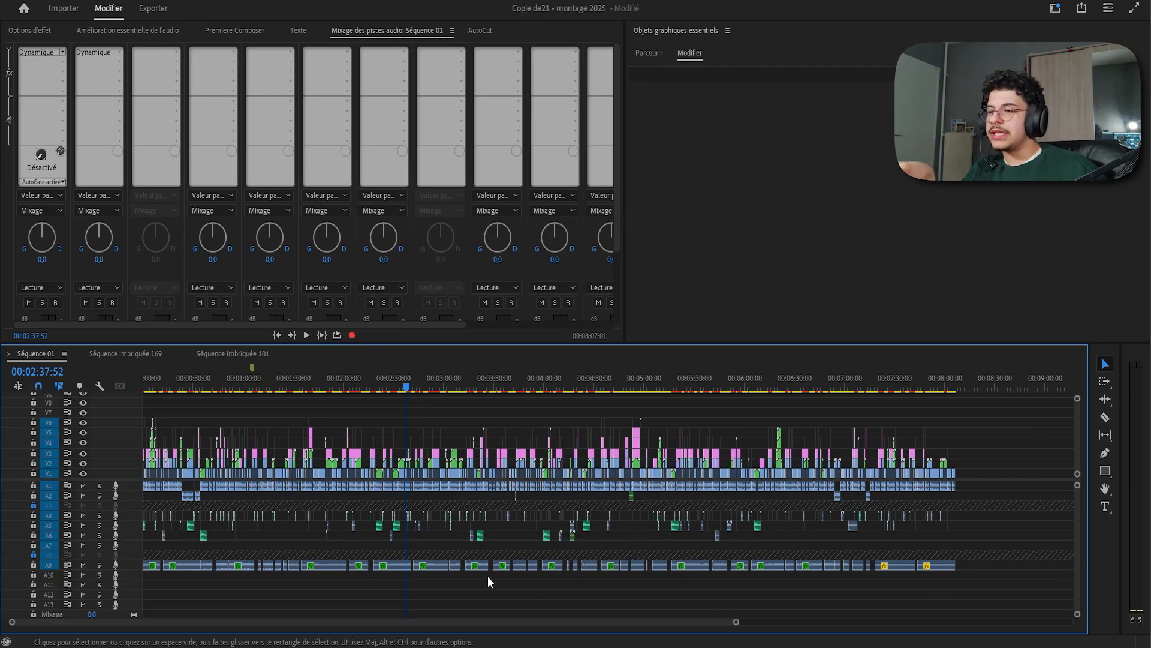
Inspect the parametric equalizer on the Spear of Justice.mp4 music clip on A9, and return to the audio track mixer.
left_click(441, 565)
left_click(24, 8)
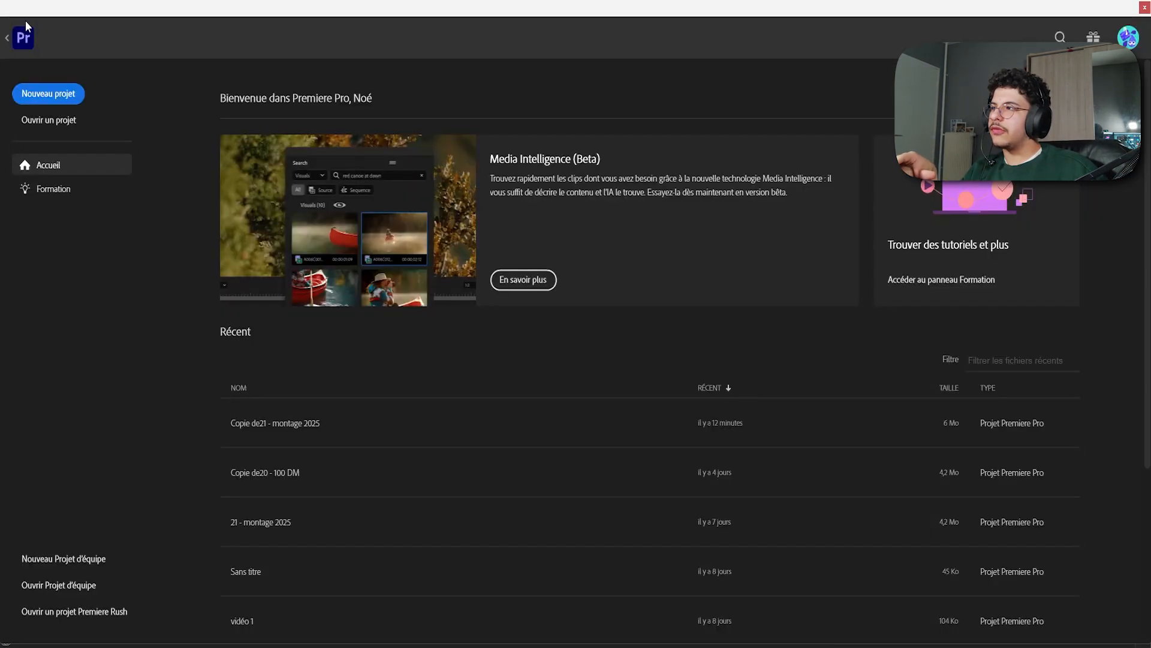
left_click(1144, 7)
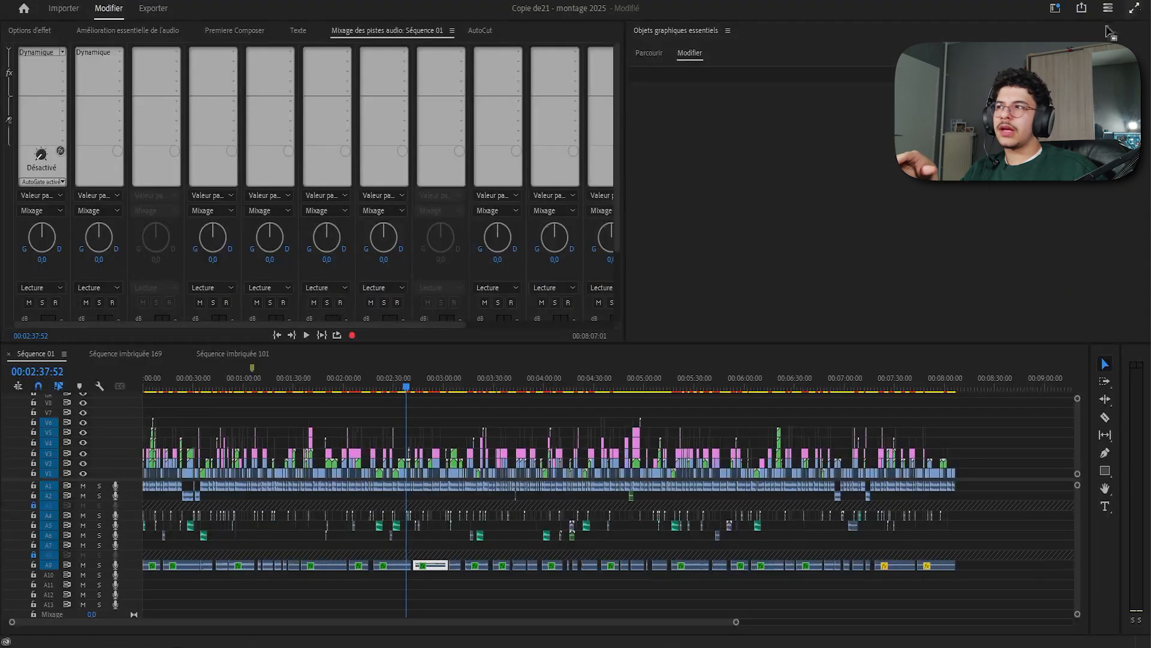
left_click(29, 30)
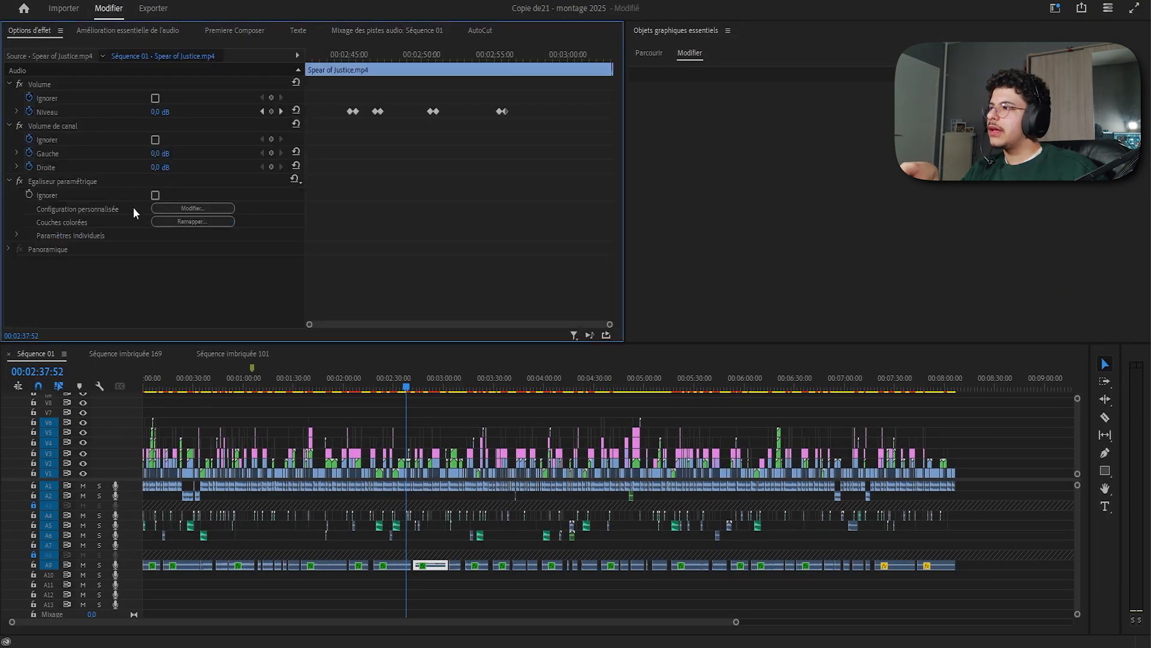
left_click(71, 181)
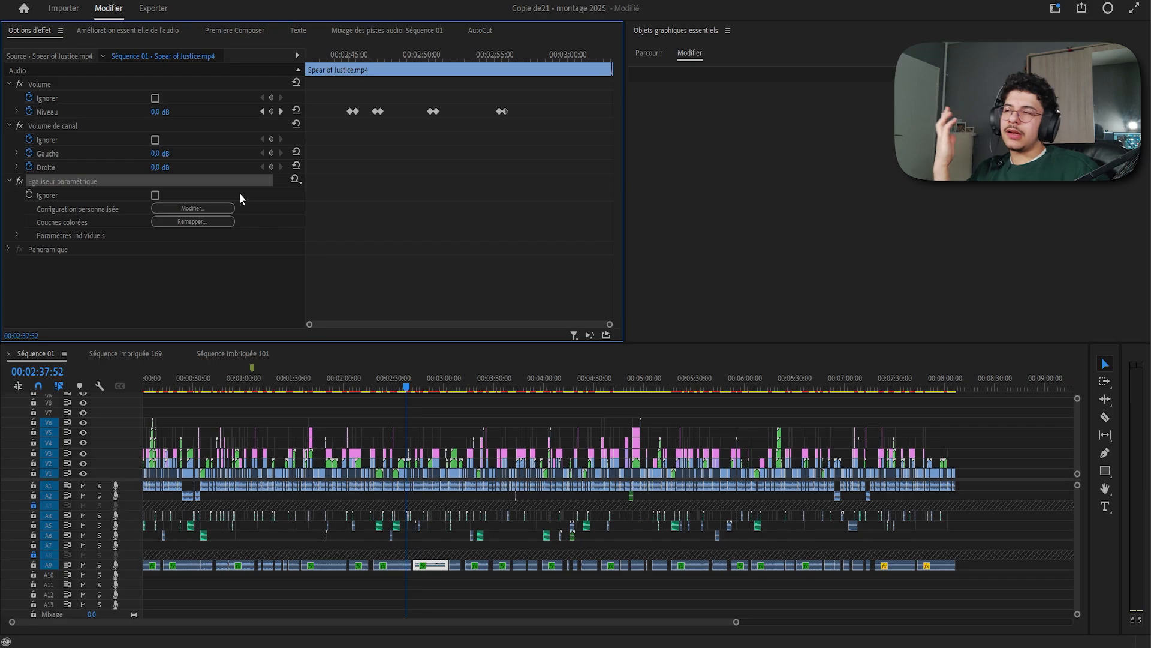
left_click(367, 31)
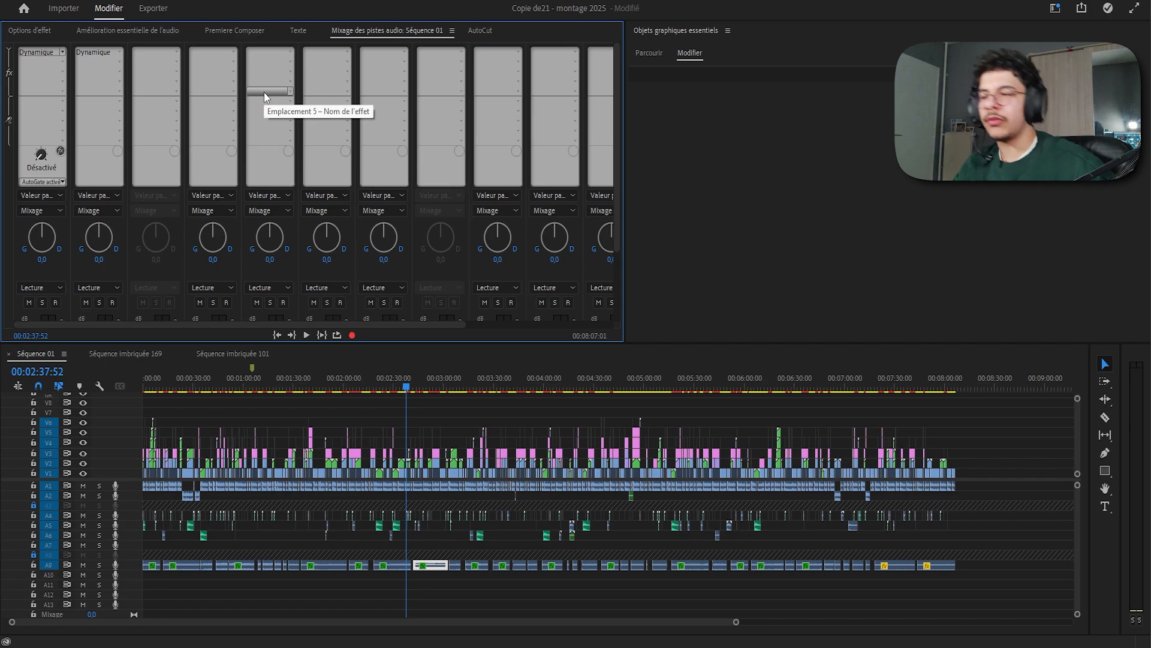
Check the clip effects of the Hunter x Hunter music clip on A9, and return to the audio track mixer.
left_click(44, 30)
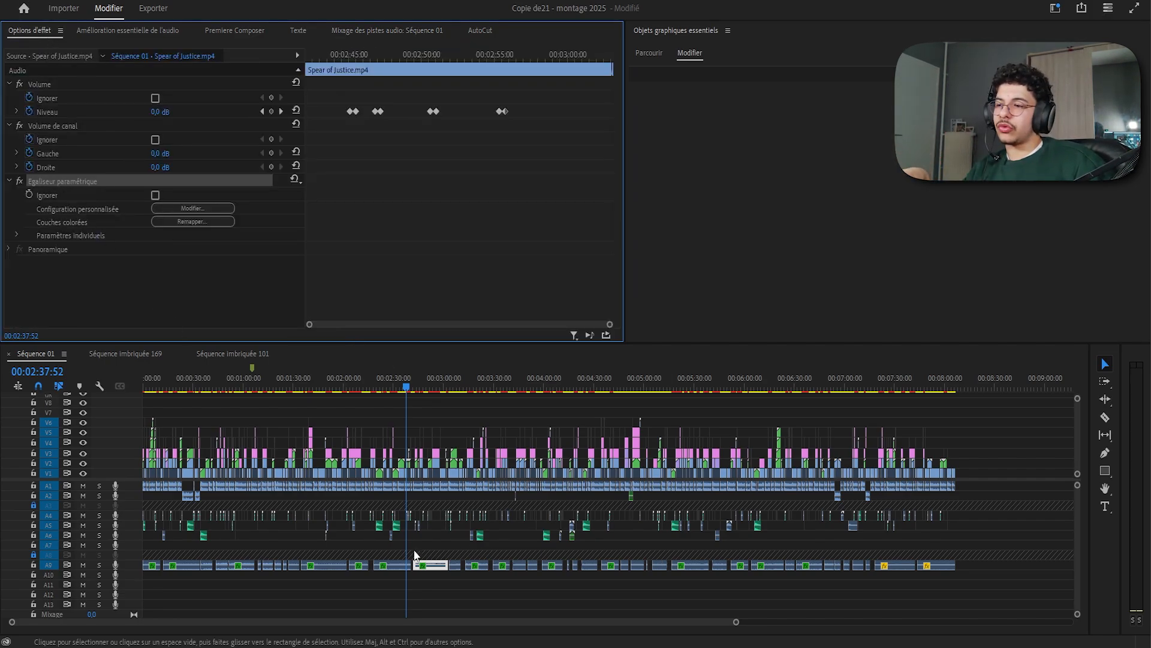
left_click(683, 566)
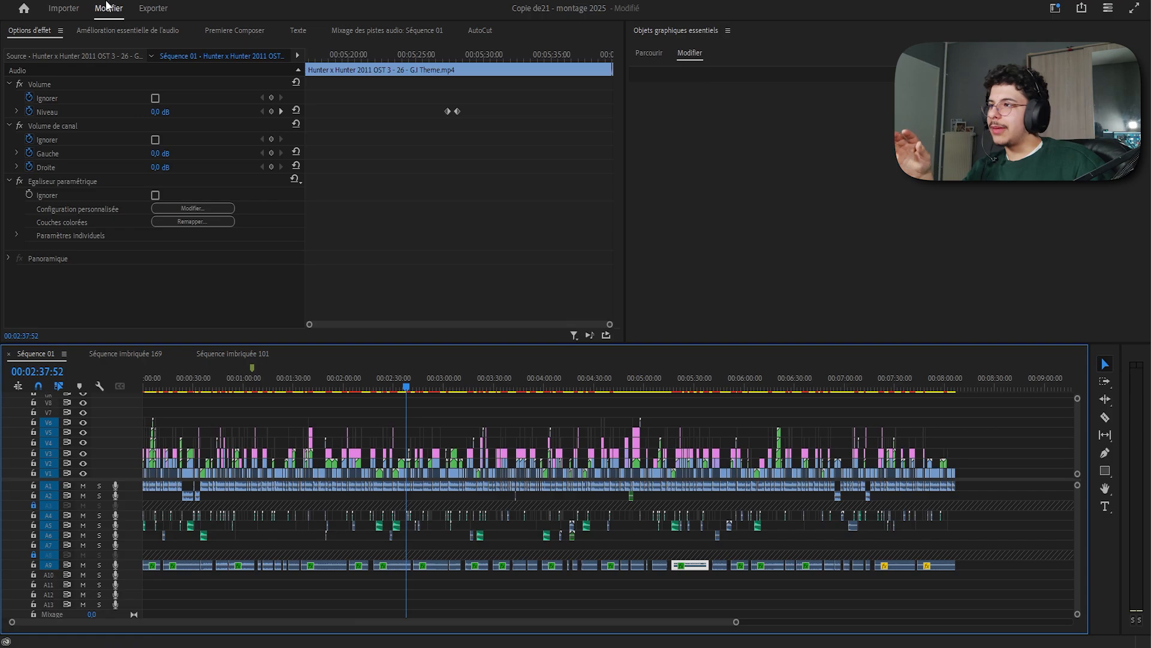
left_click(361, 28)
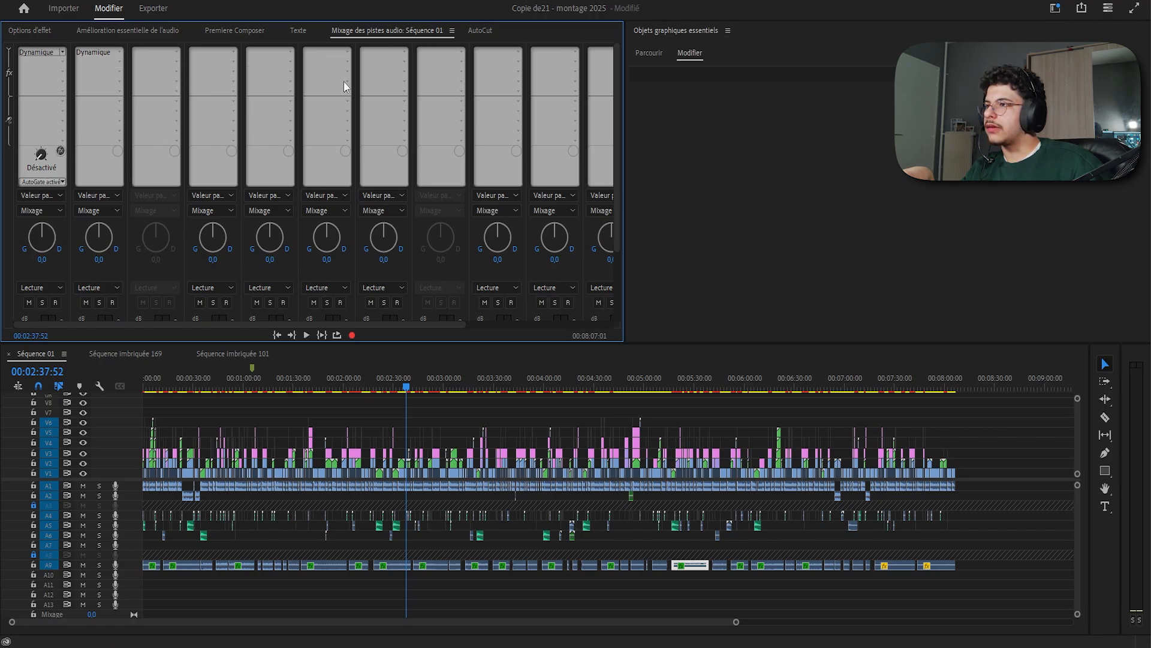
Add the parametric equalizer (Egaliseur paramétrique) to the first effect slot of the Audio 9 track.
left_click(519, 52)
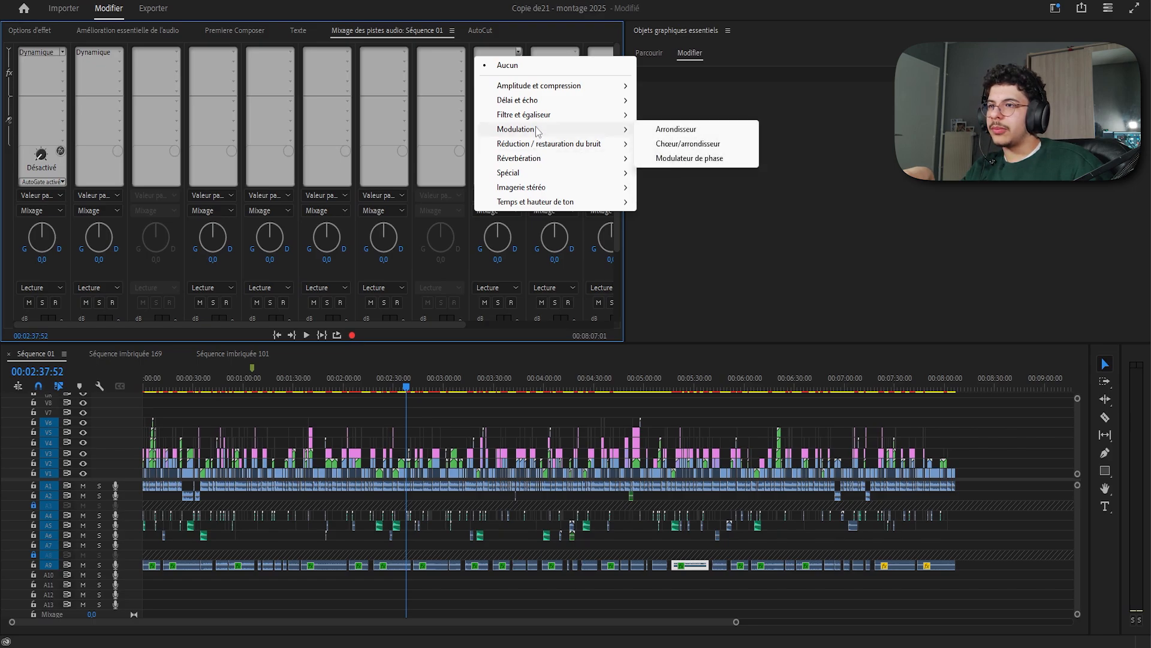
mouse_move(538, 116)
left_click(732, 173)
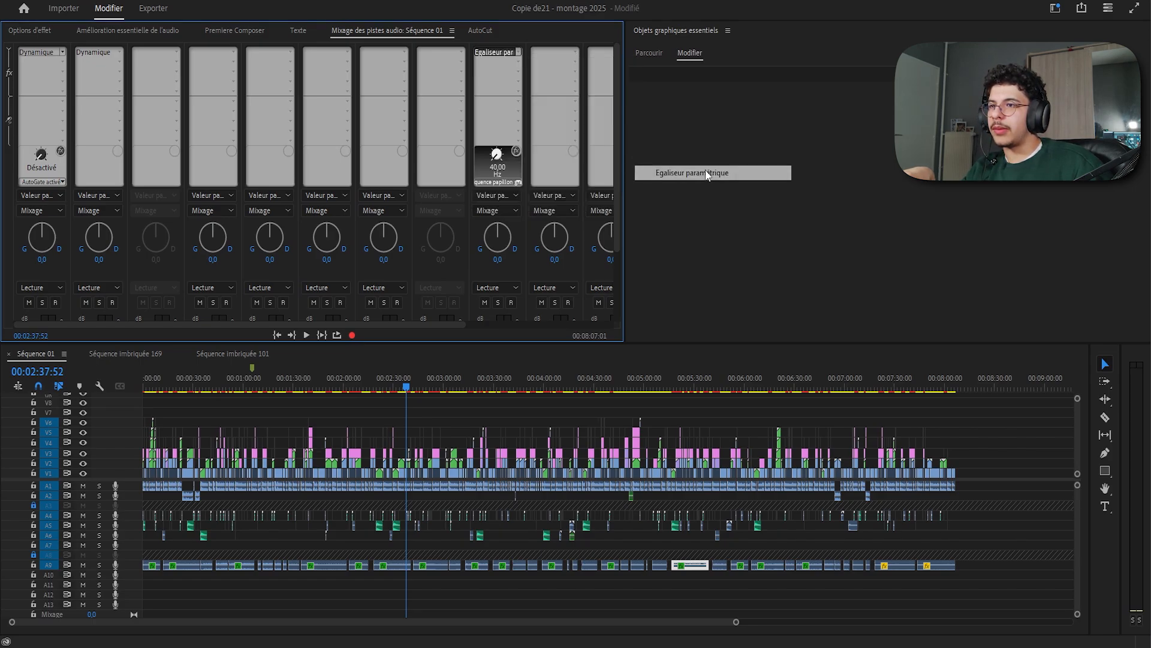
Set the 200 Hz, 800 Hz and 3200 Hz bands of the Audio 9 equalizer to -10 dB gain, and close its editor.
left_click(567, 376)
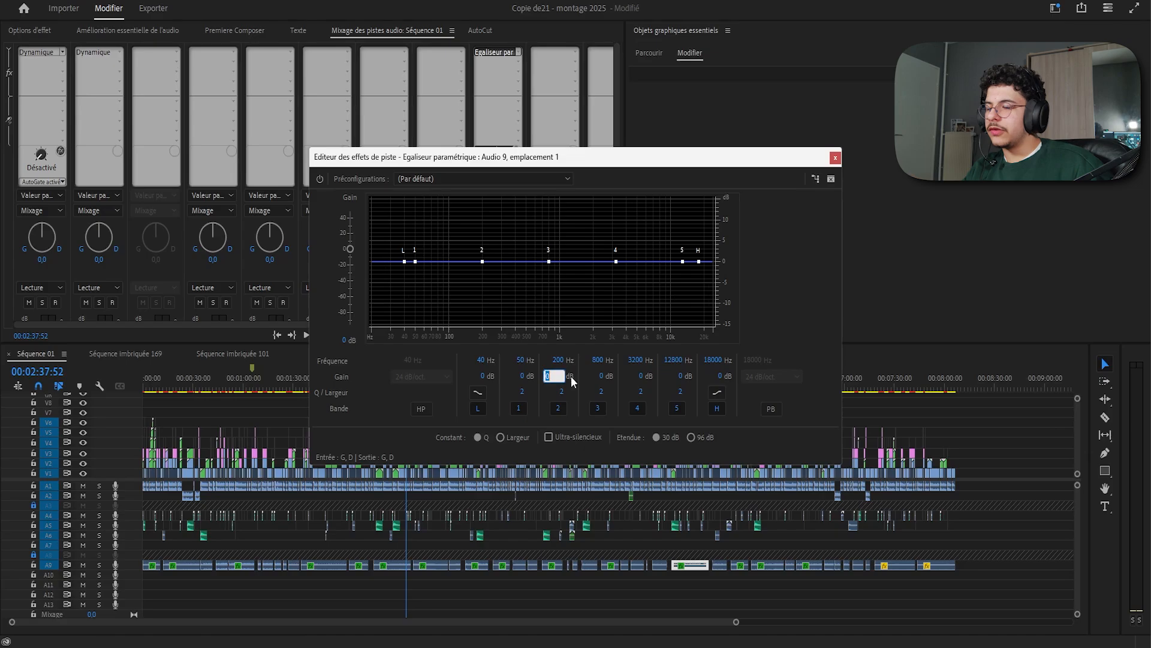
type("-10")
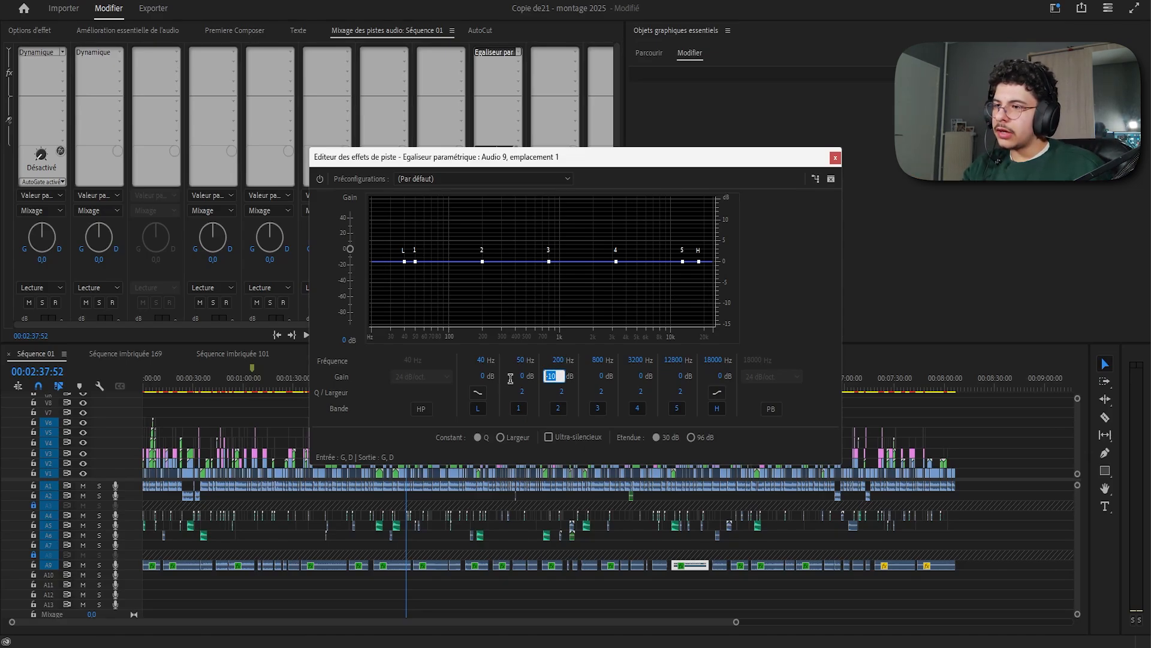
key("Return")
left_click(604, 377)
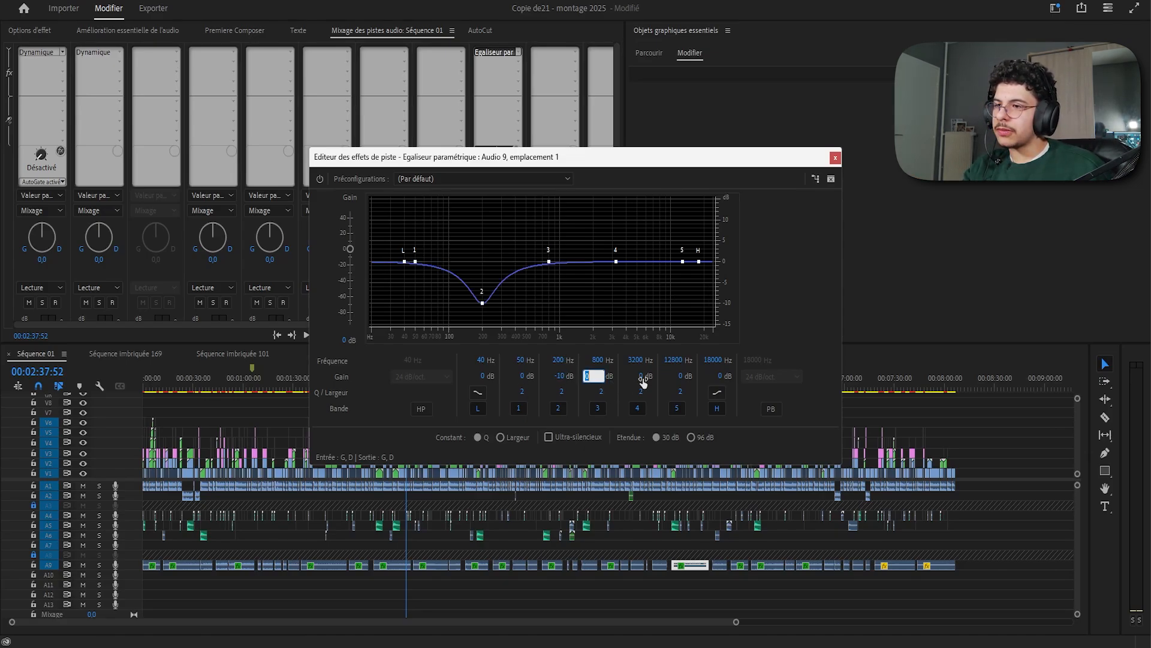
type("-10")
key("Return")
left_click(641, 376)
type("-10")
key("Return")
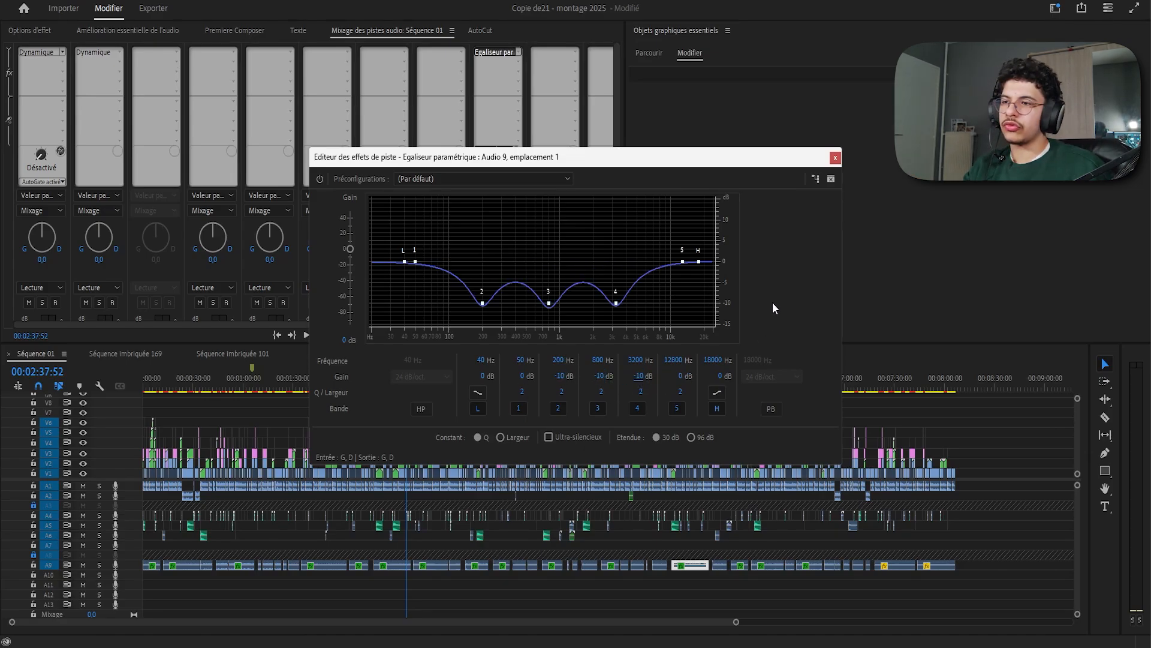
left_click(835, 158)
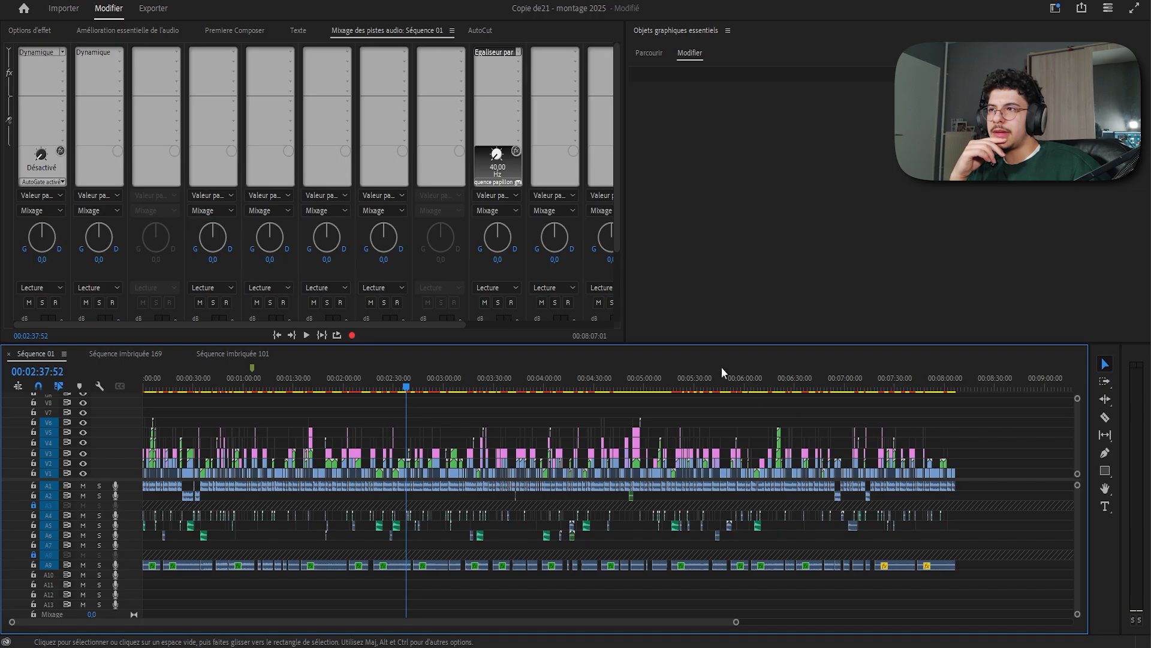
right_click(496, 57)
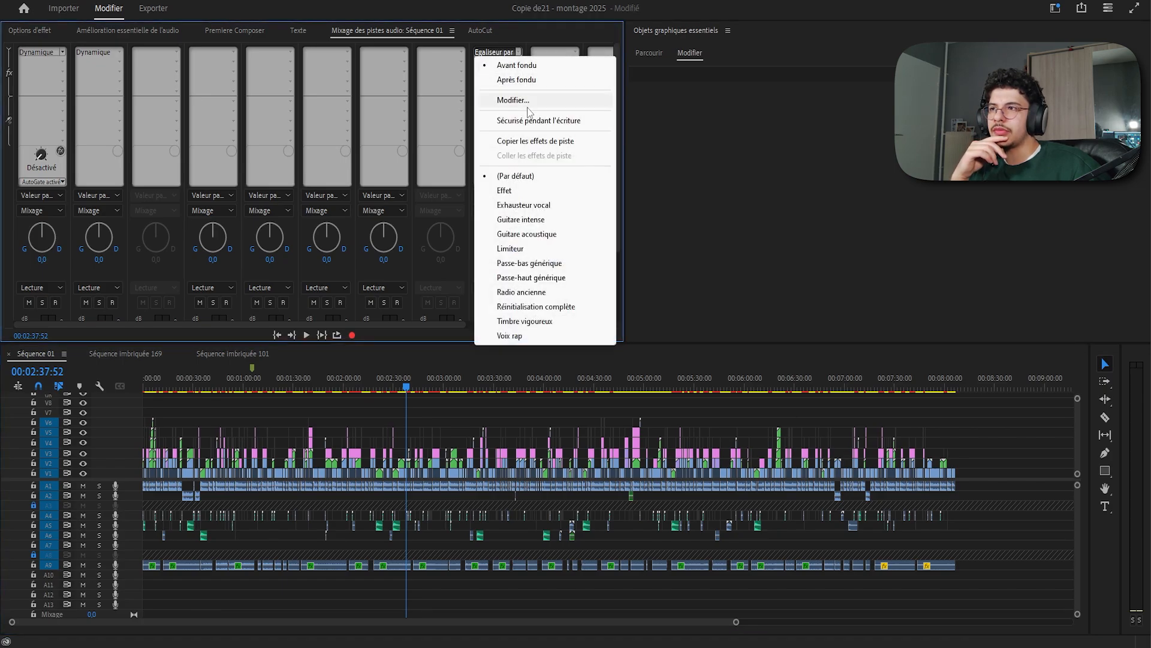
left_click(675, 264)
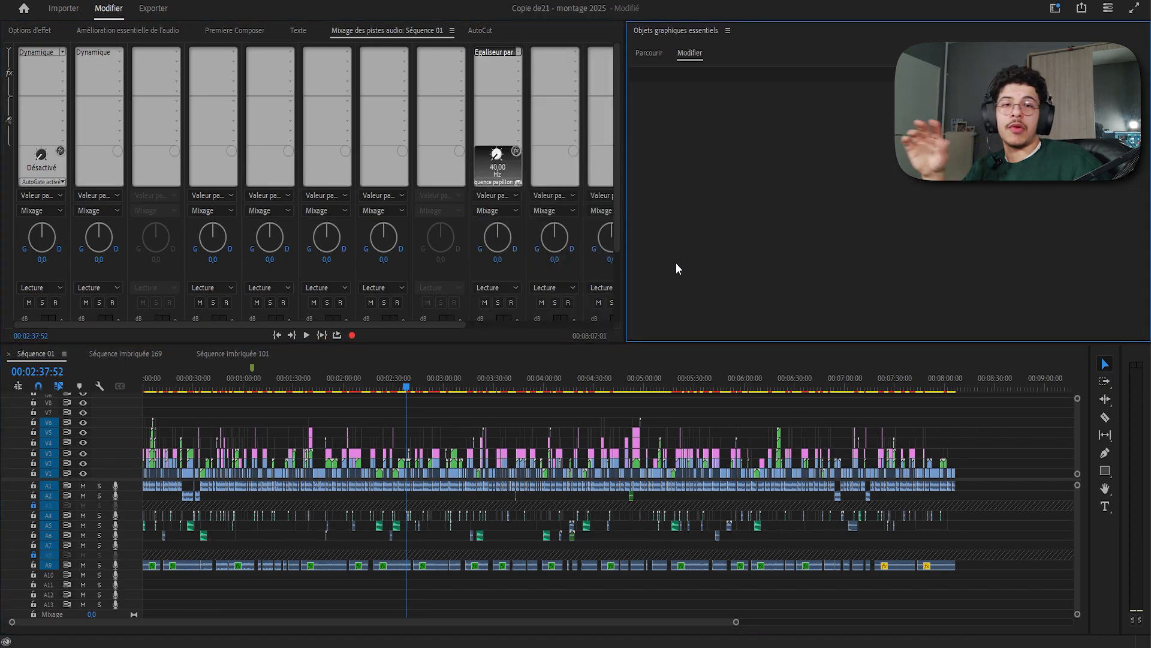